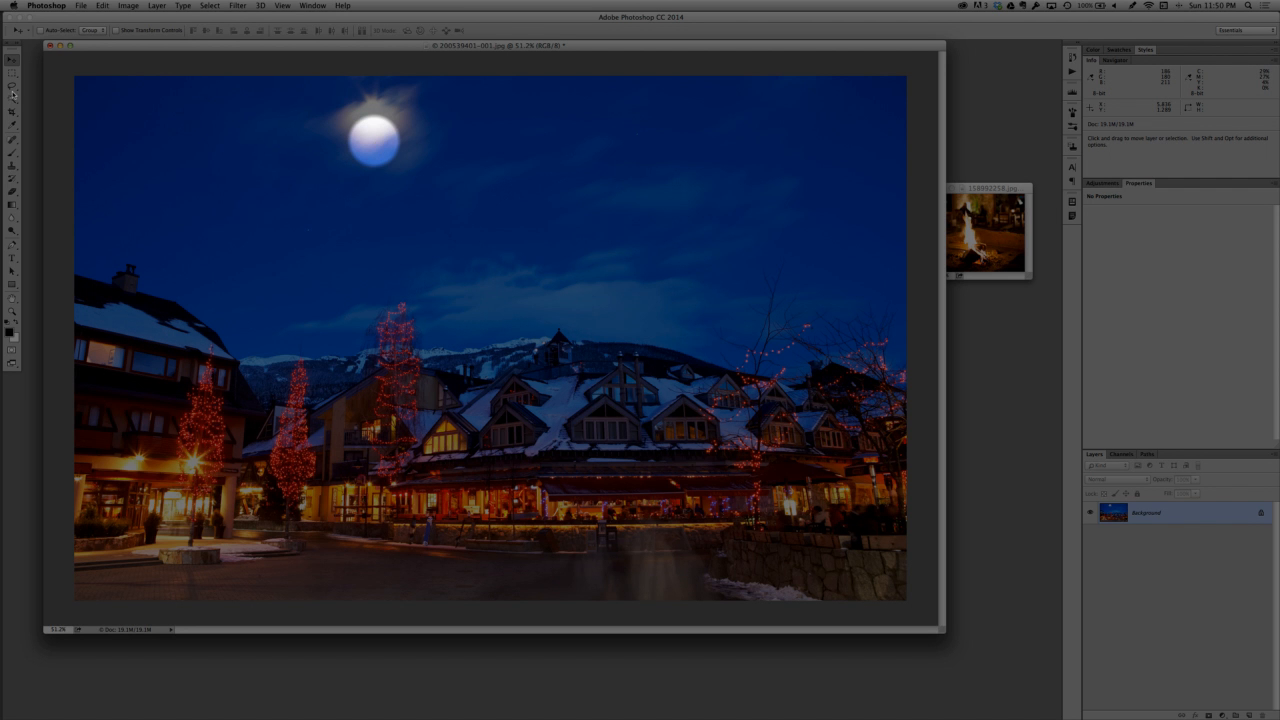
# - Draw an elliptical selection about 4.9 by 2.3 inches around the moon in the sky
pyautogui.press('m')
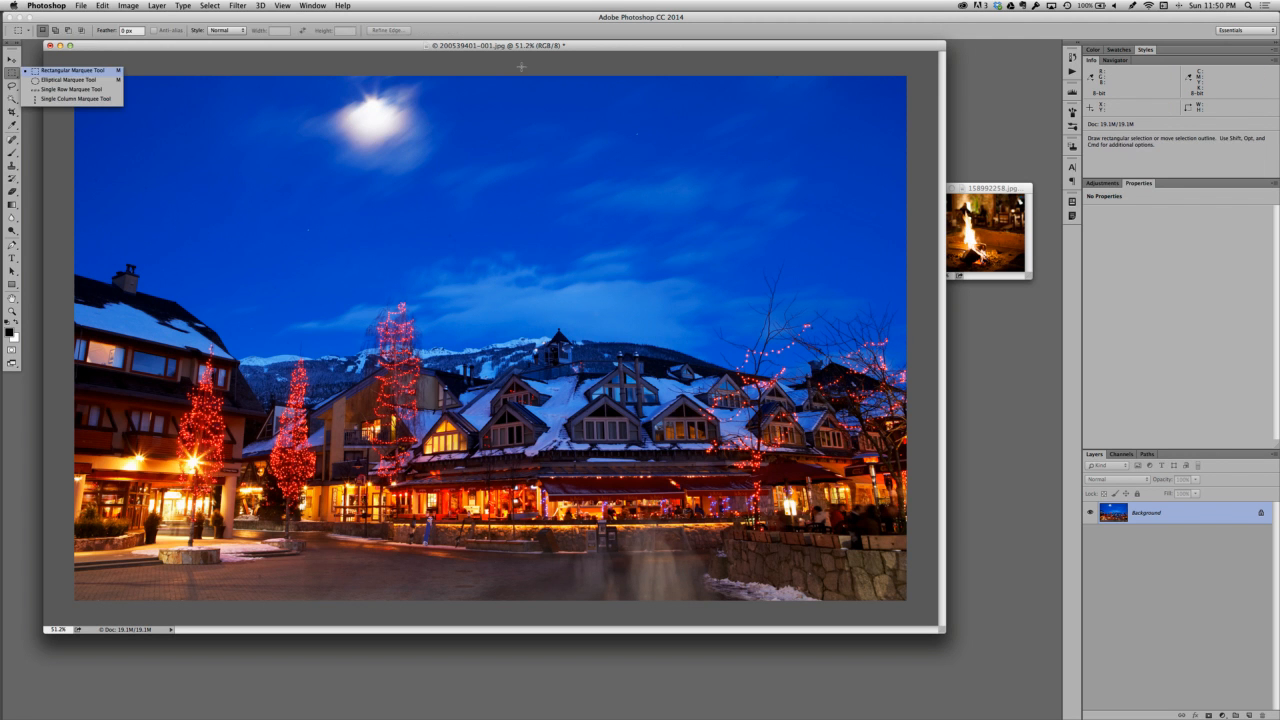
pyautogui.hotkey('shift', 'm')
pyautogui.moveTo(494, 83); pyautogui.dragTo(504, 76)
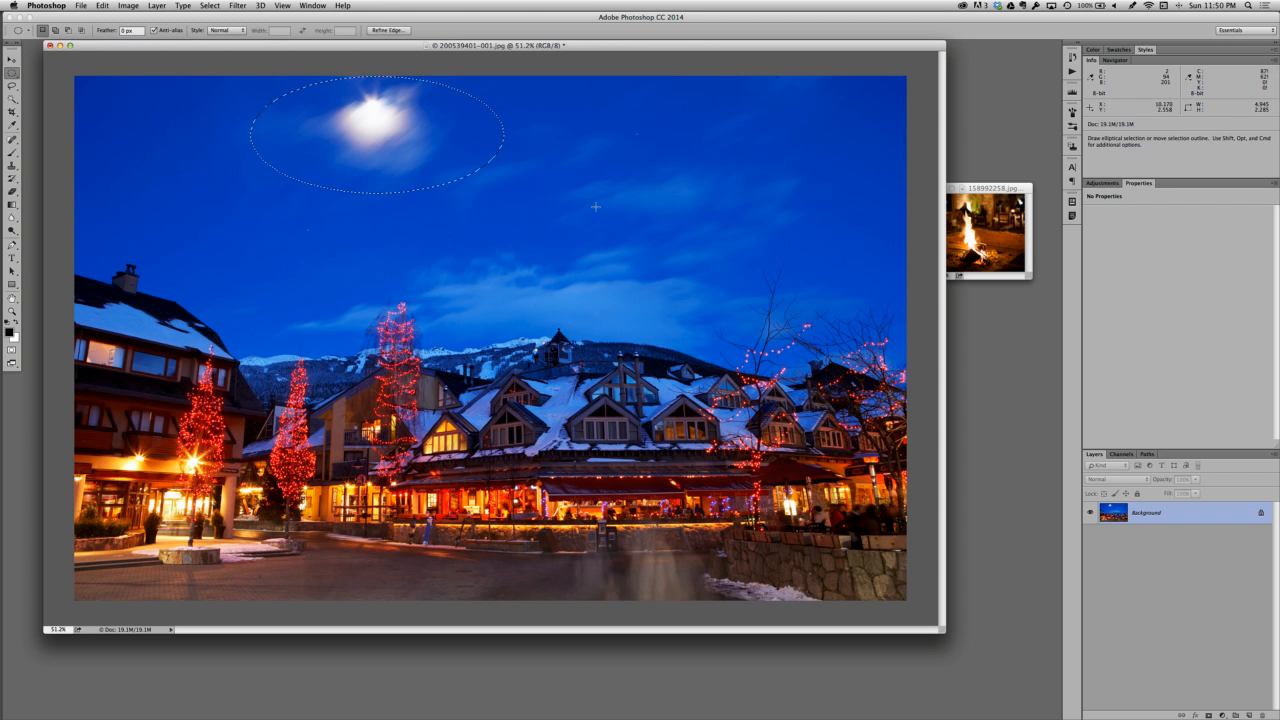
# - Soften the selection's edge in Quick Mask mode with a 20-pixel Gaussian Blur, and return to the normal selection
pyautogui.press('q')
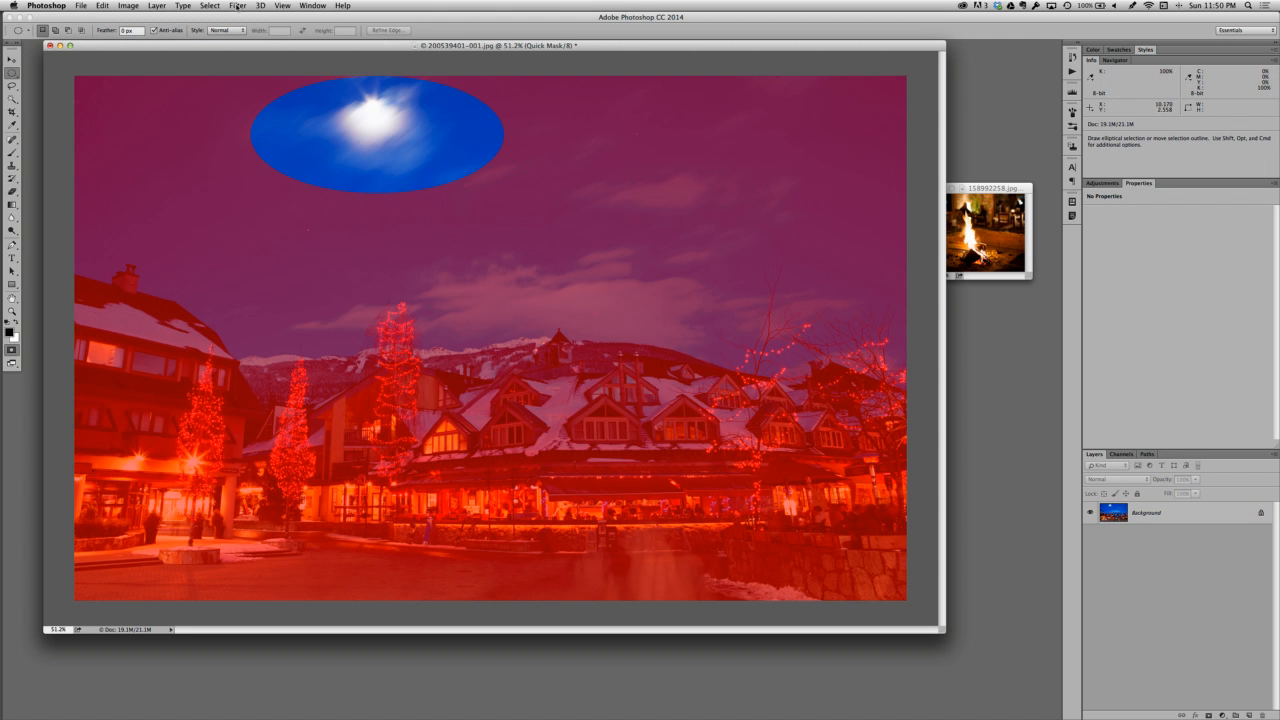
pyautogui.click(237, 5)
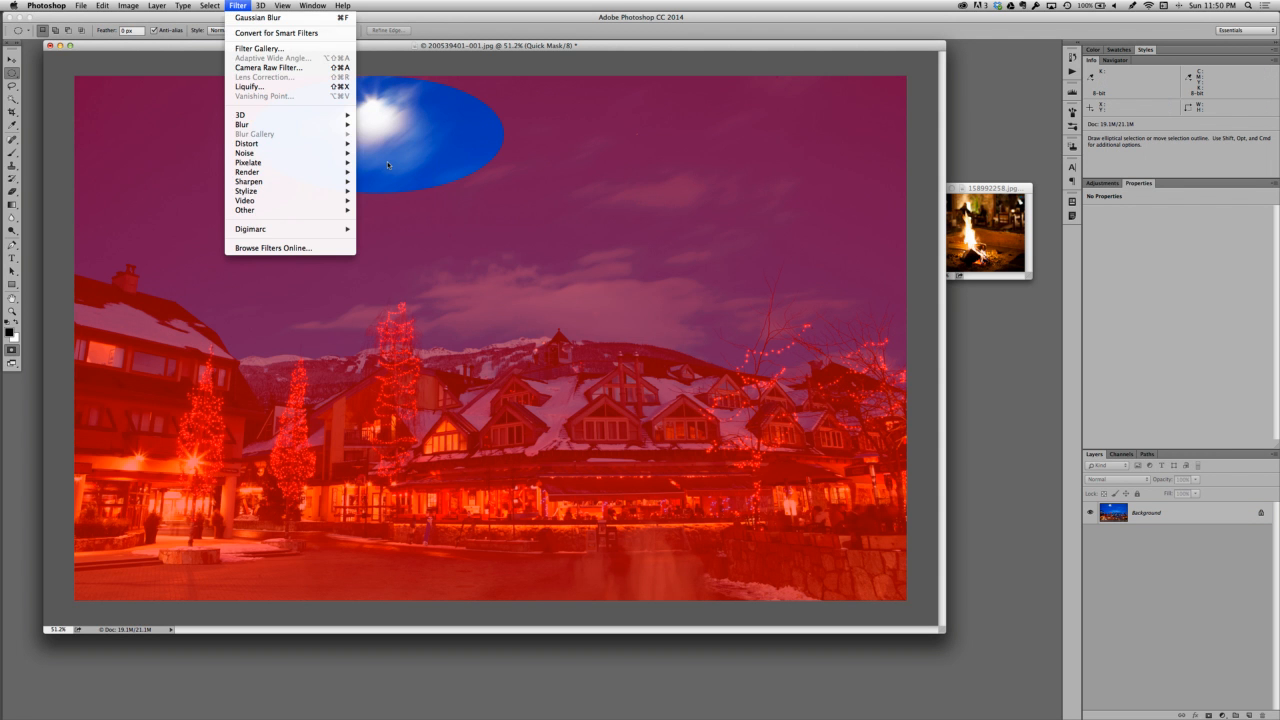
pyautogui.moveTo(242, 124)
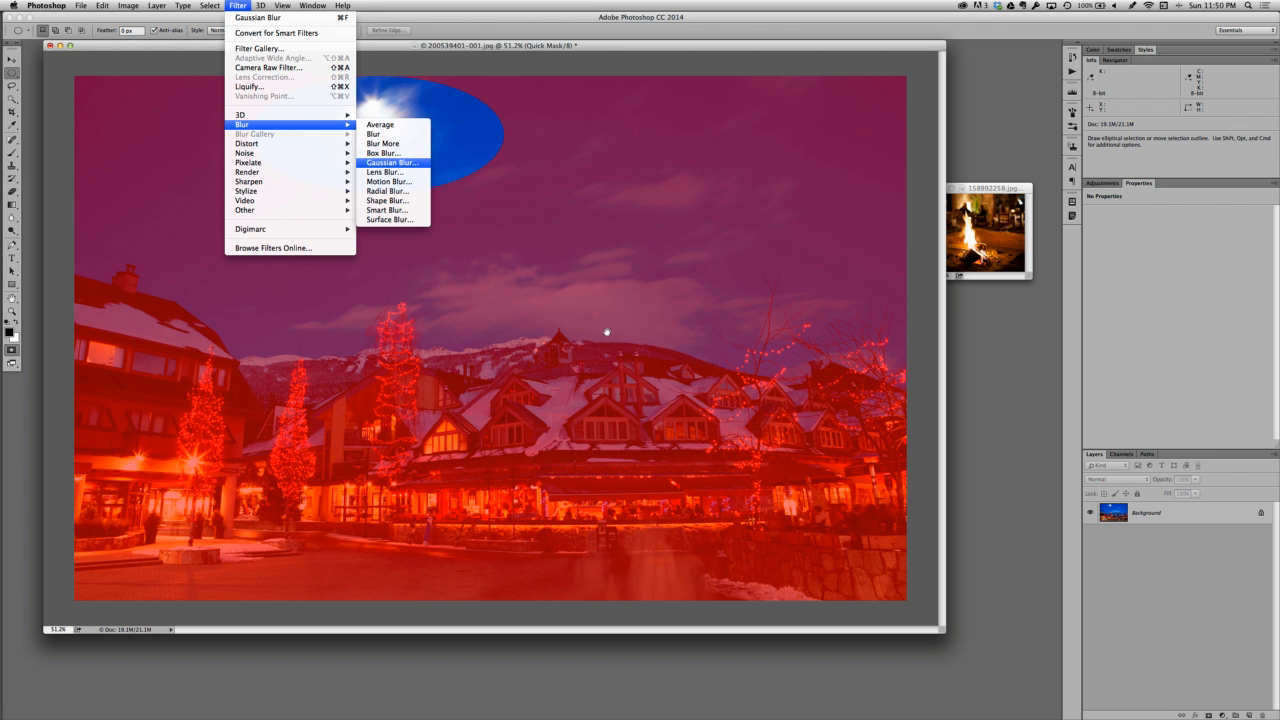
pyautogui.press('Return')
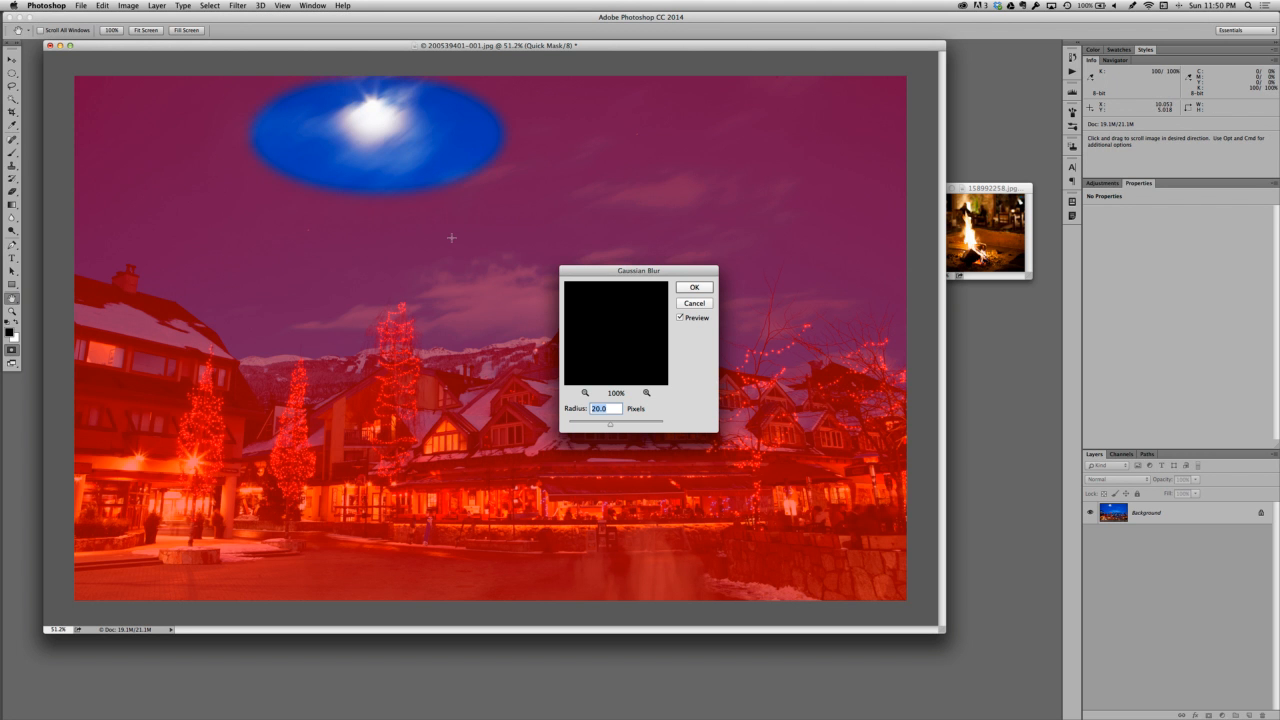
pyautogui.press('Return')
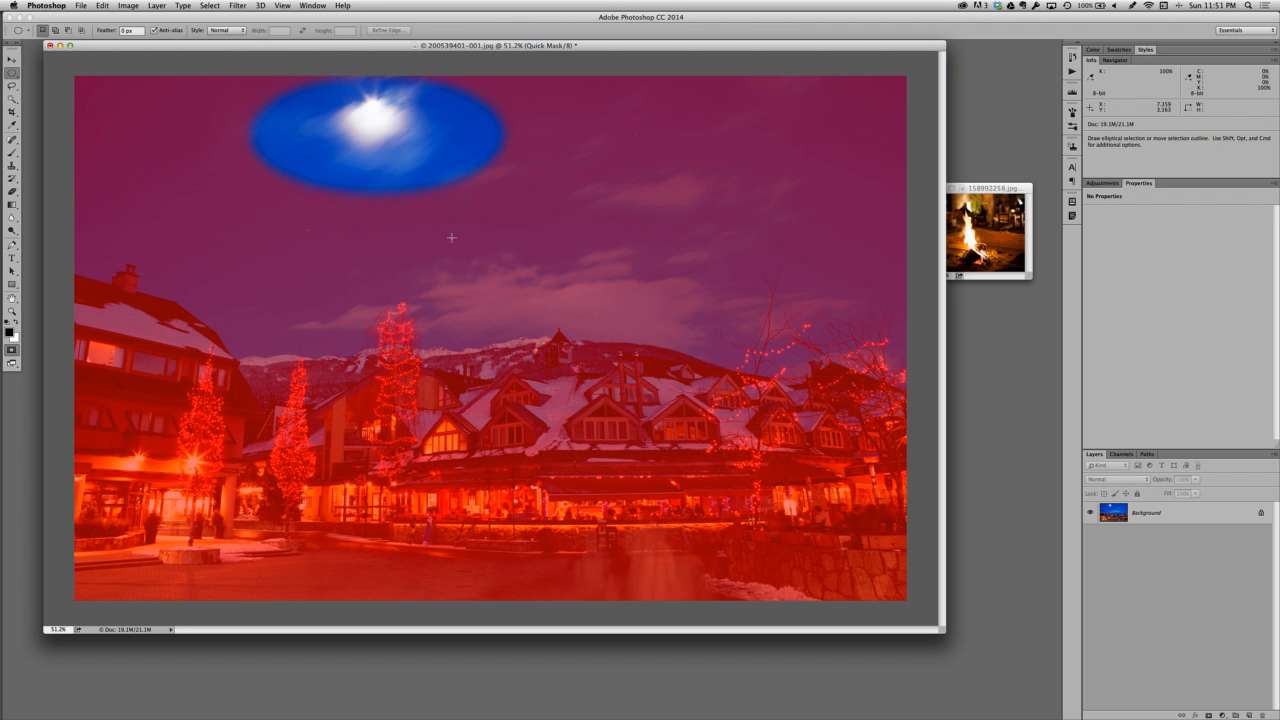
pyautogui.press('q')
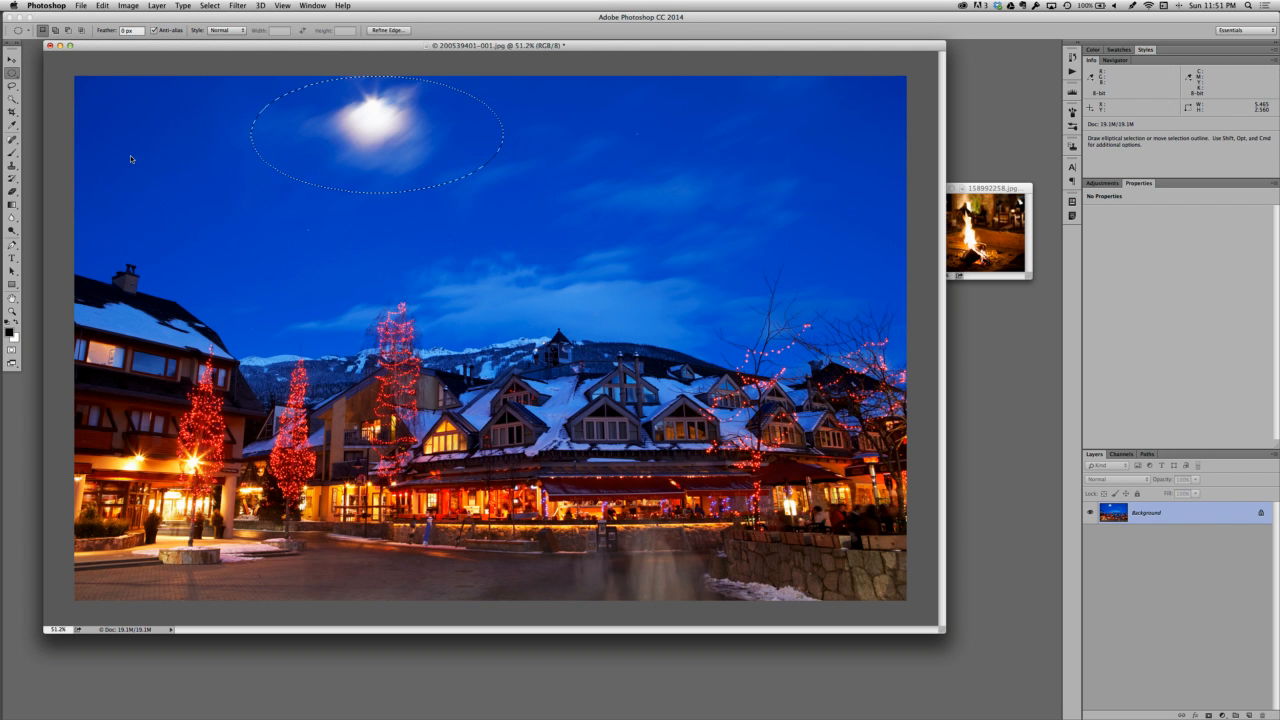
# - Remove the moon with a Content-Aware fill in Normal mode at 100% opacity, and deselect
pyautogui.click(103, 5)
pyautogui.press('Down')
pyautogui.press('Down')
pyautogui.press('Down')
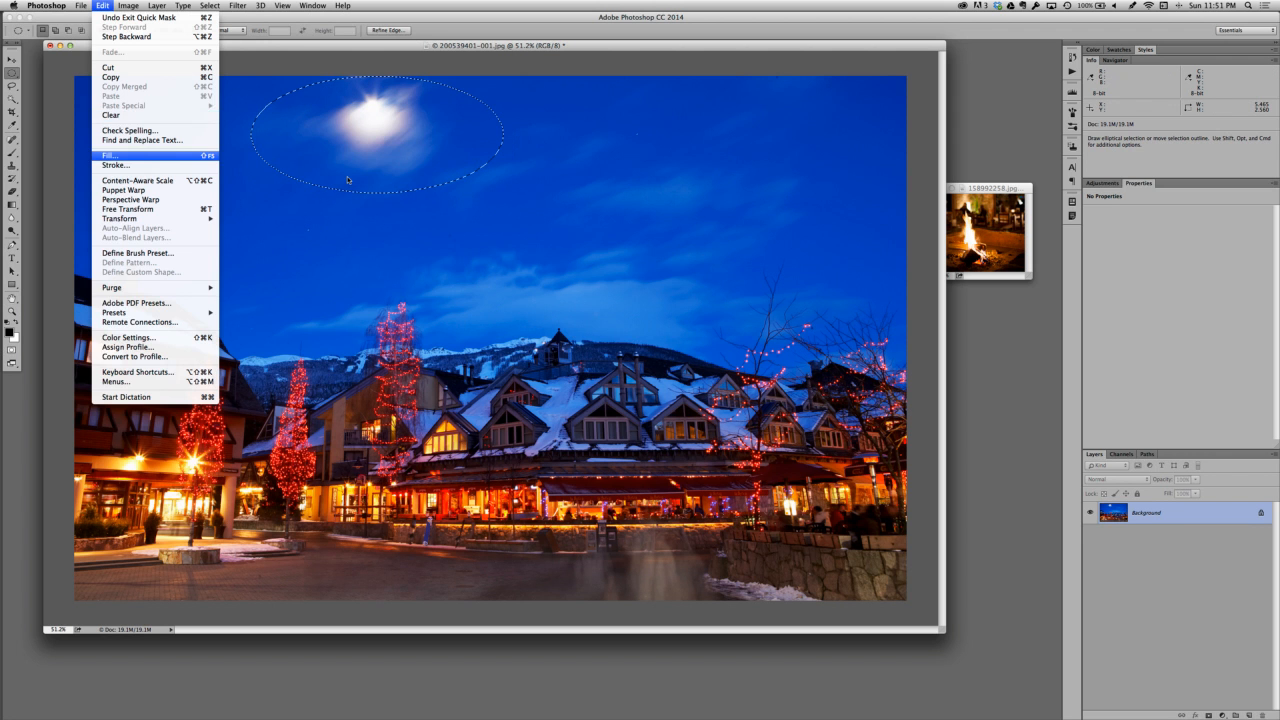
pyautogui.press('Return')
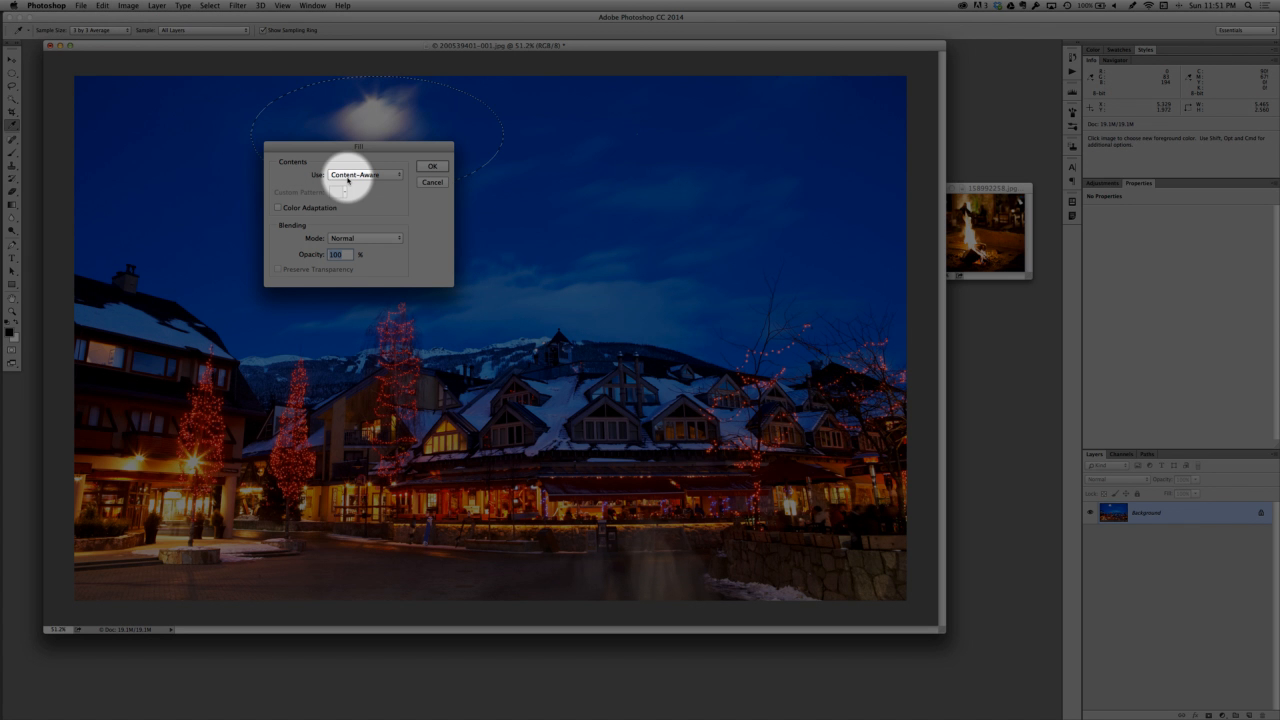
pyautogui.click(430, 170)
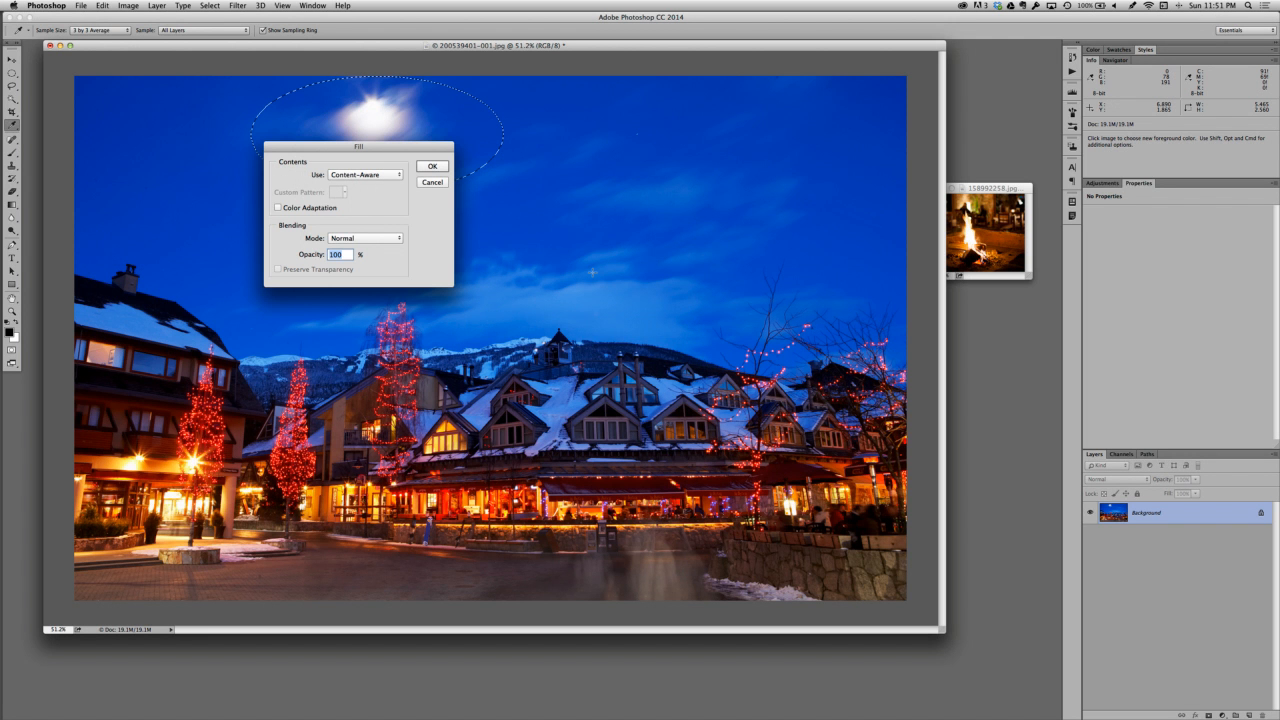
pyautogui.press('Escape')
pyautogui.press('m')
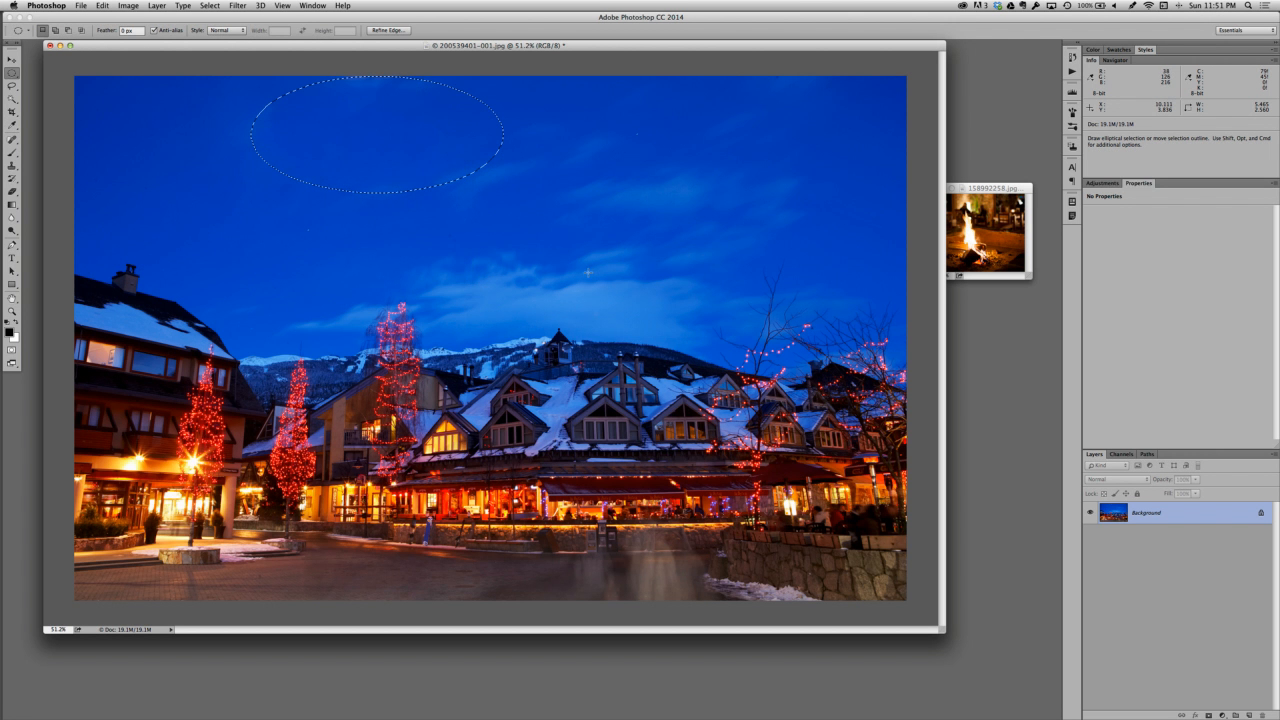
pyautogui.press('super+d')
pyautogui.click(366, 91)
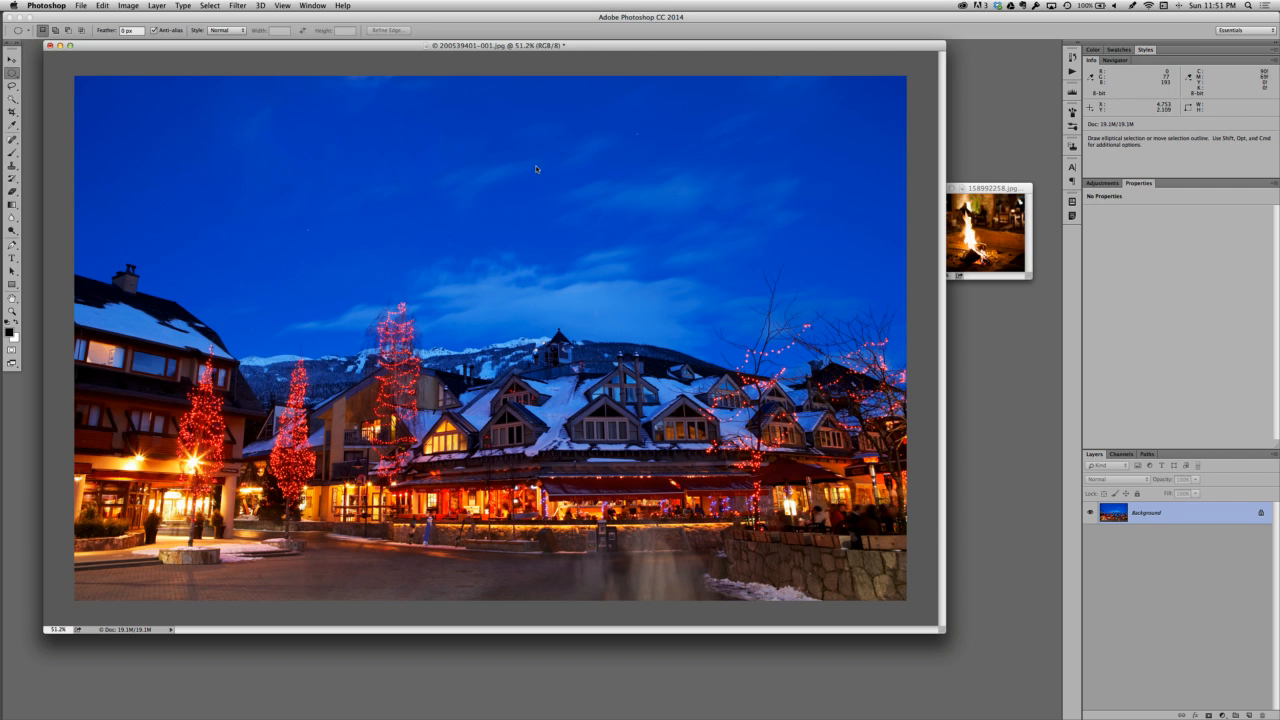
# - Try to cover the filled area with nearby sky using the Clone Stamp, undoing the strokes
pyautogui.press('s')
pyautogui.keyDown('alt'); pyautogui.click(524, 167); pyautogui.keyUp('alt')
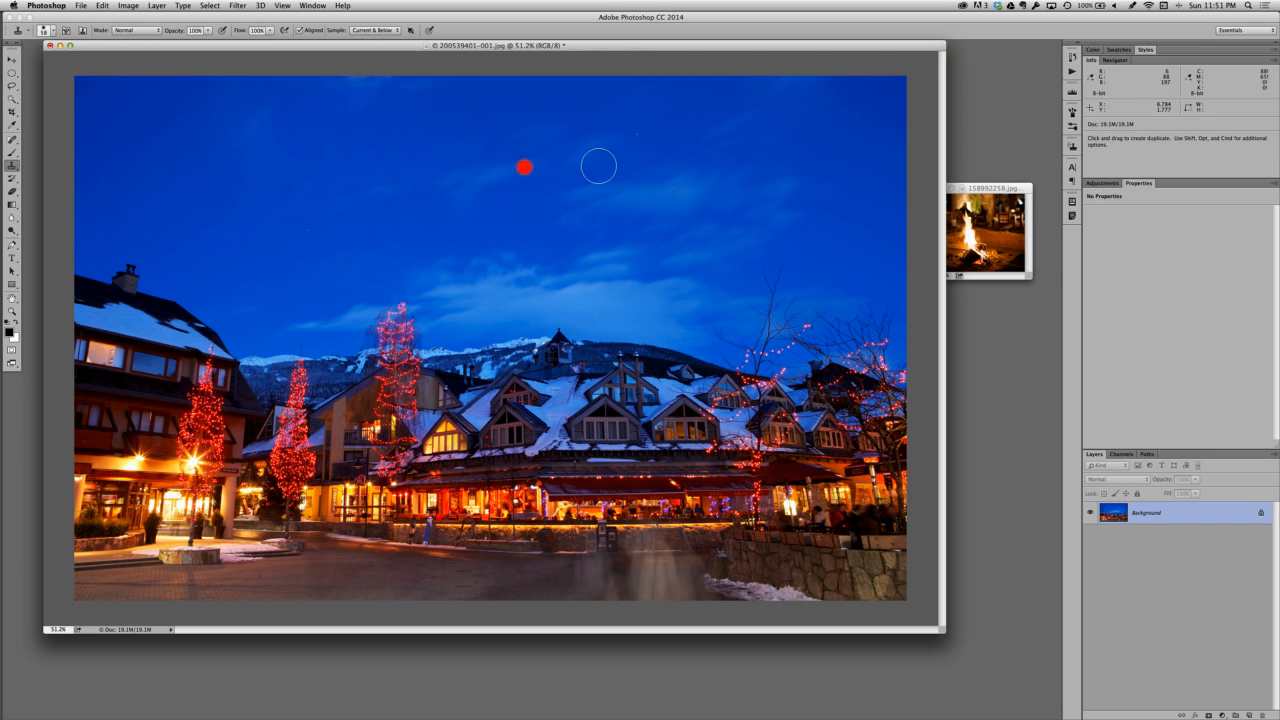
pyautogui.moveTo(598, 165); pyautogui.dragTo(596, 146)
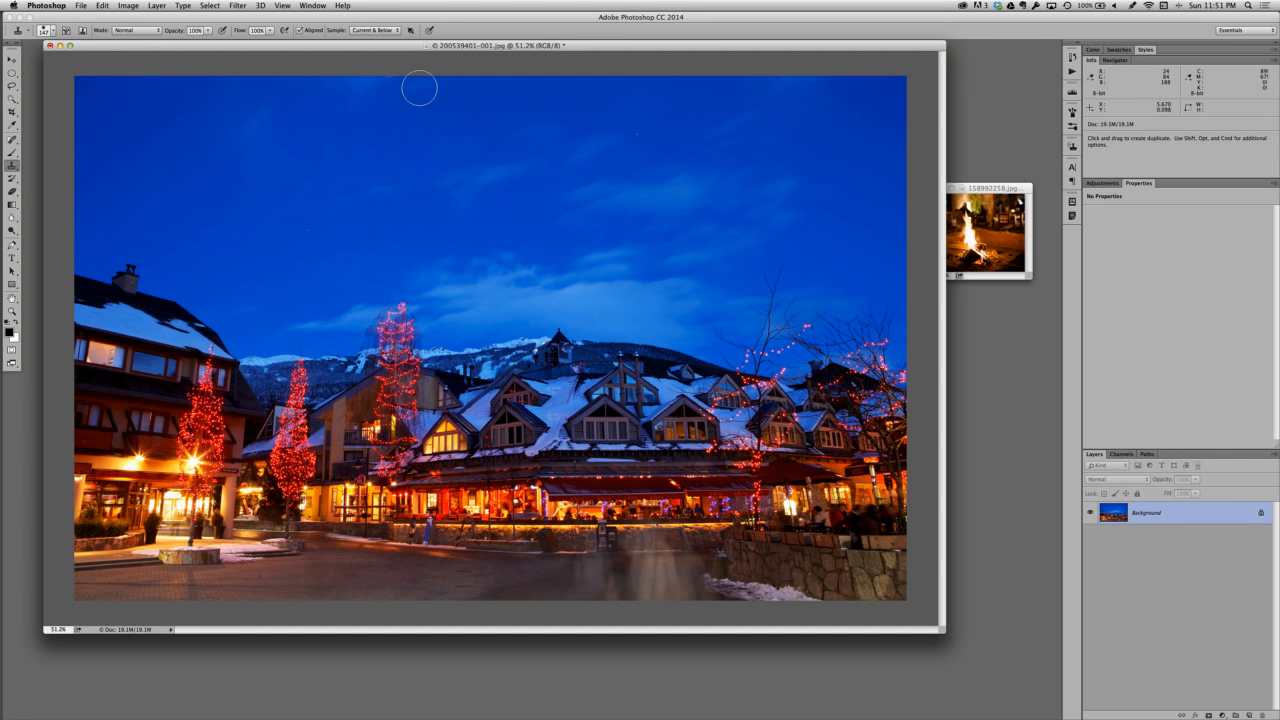
pyautogui.click(472, 133)
pyautogui.moveTo(472, 133); pyautogui.dragTo(543, 174)
pyautogui.click(477, 125)
pyautogui.press('super+z')
pyautogui.click(449, 145)
pyautogui.press('super+z')
# - Blend the filled patch of sky with a few Content-Aware Spot Healing Brush strokes
pyautogui.press('j')
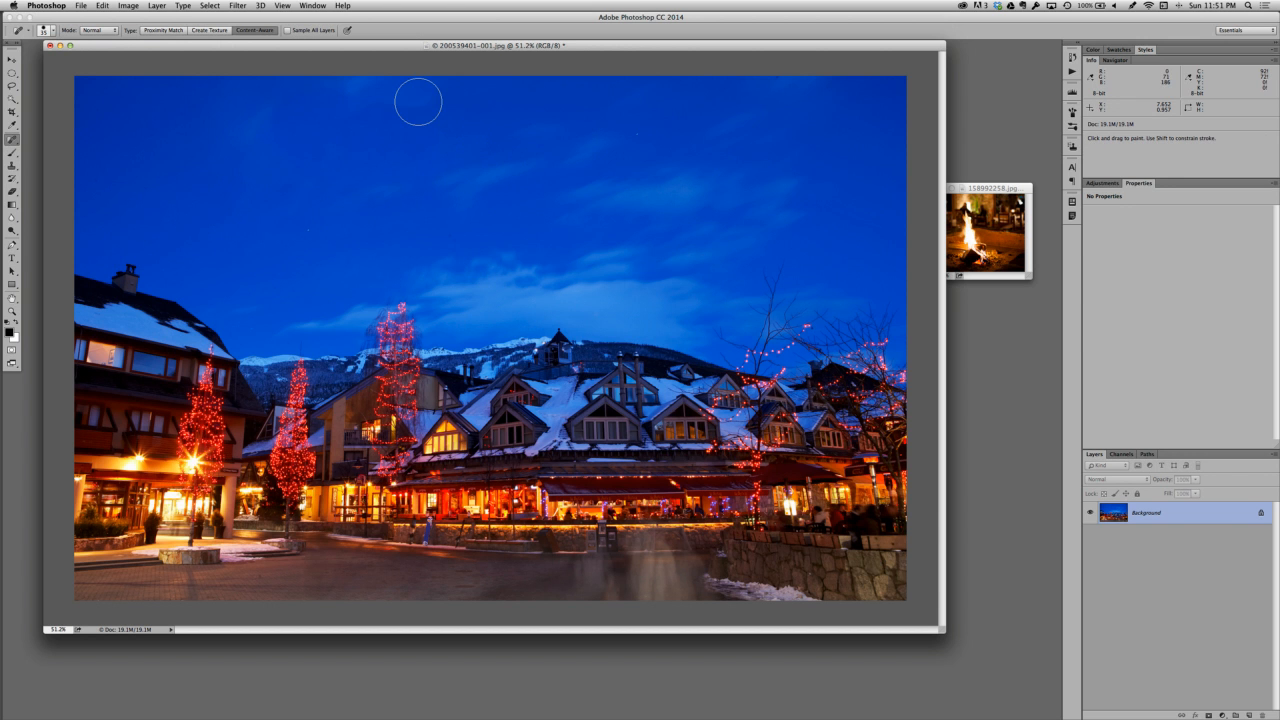
pyautogui.moveTo(430, 113); pyautogui.dragTo(554, 141)
pyautogui.moveTo(414, 103); pyautogui.dragTo(446, 103)
pyautogui.moveTo(362, 122); pyautogui.dragTo(386, 113)
# - Copy the campfire photo into the village image as a new layer and place it in the upper-right sky
pyautogui.click(995, 240)
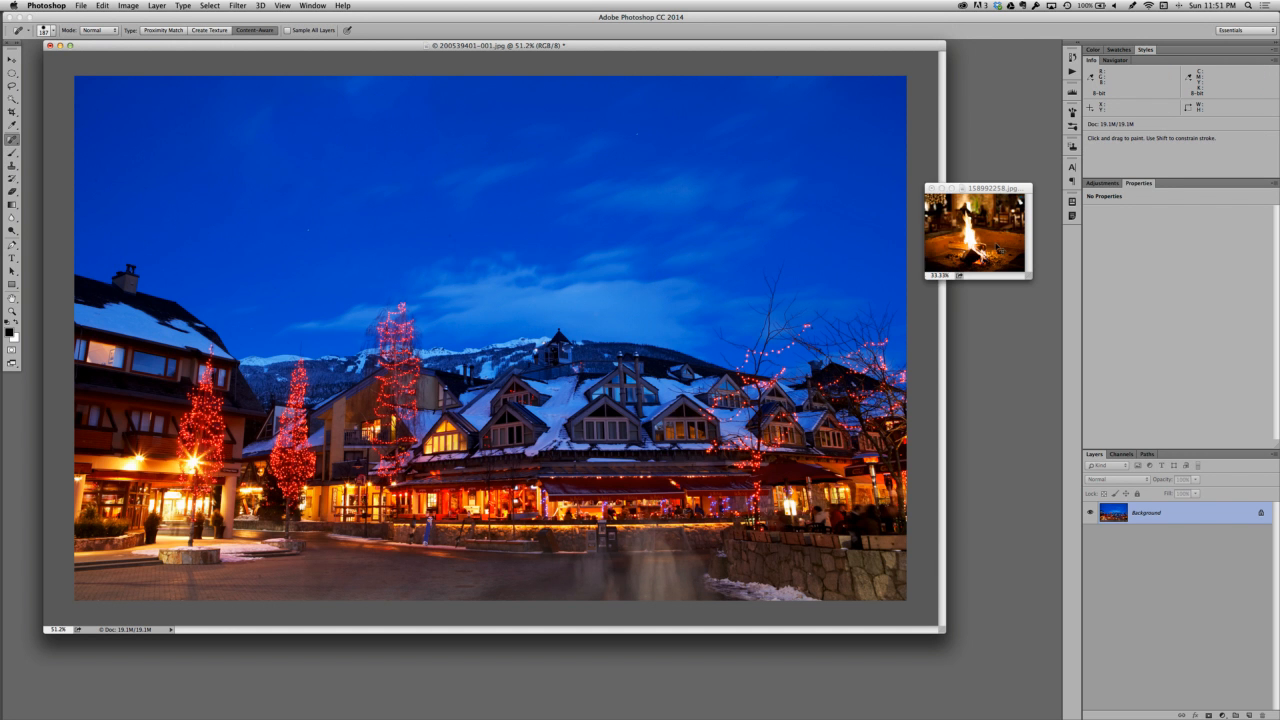
pyautogui.click(997, 248)
pyautogui.click(12, 59)
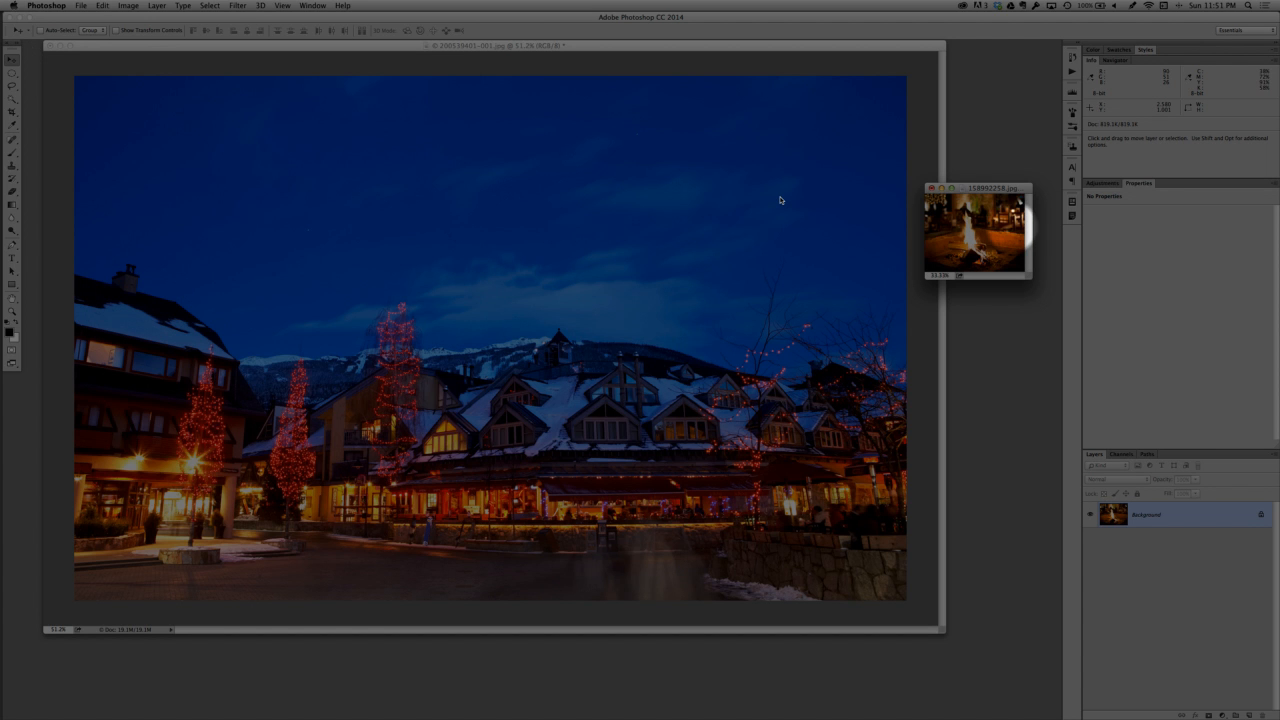
pyautogui.click(780, 199)
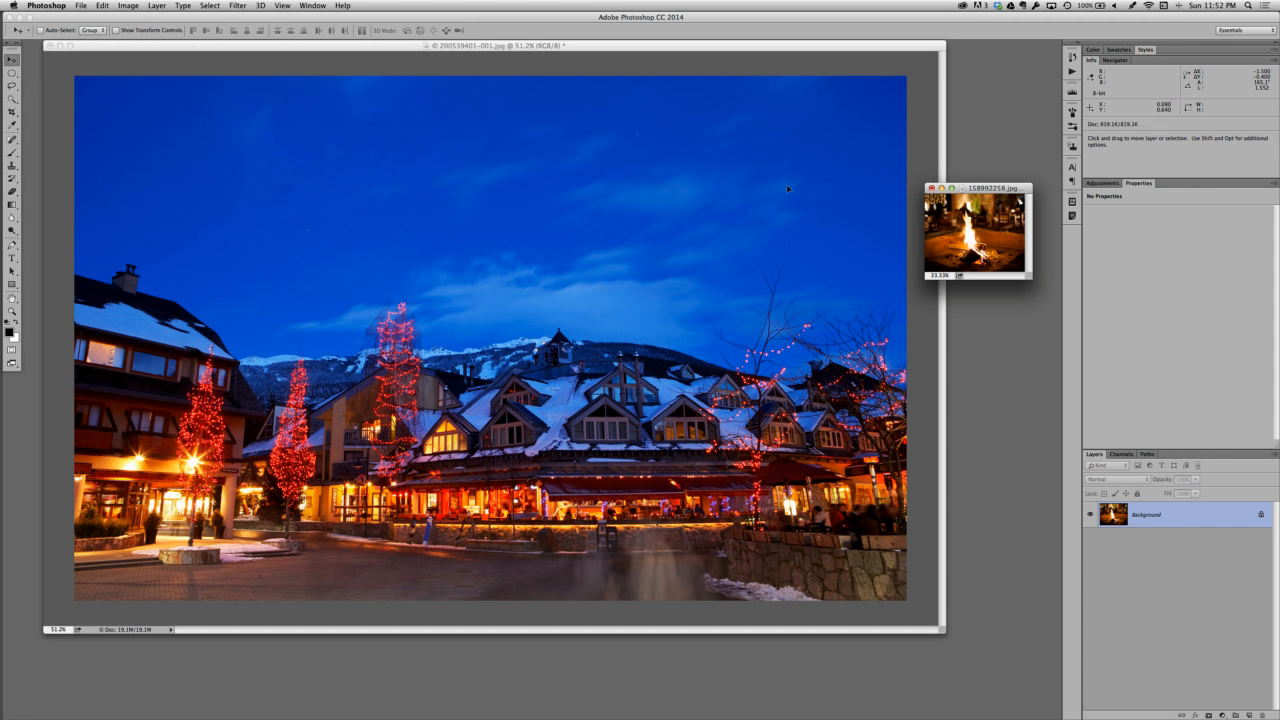
pyautogui.moveTo(786, 184); pyautogui.dragTo(805, 153)
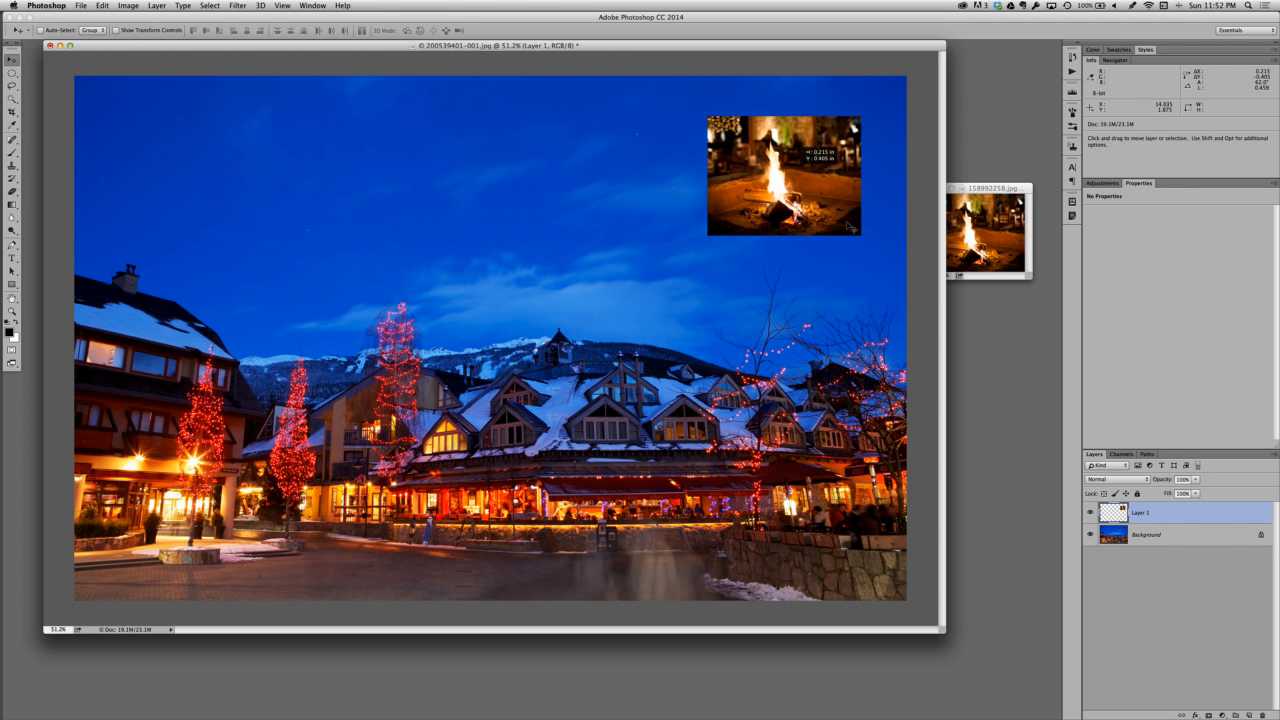
pyautogui.moveTo(849, 227); pyautogui.dragTo(848, 226)
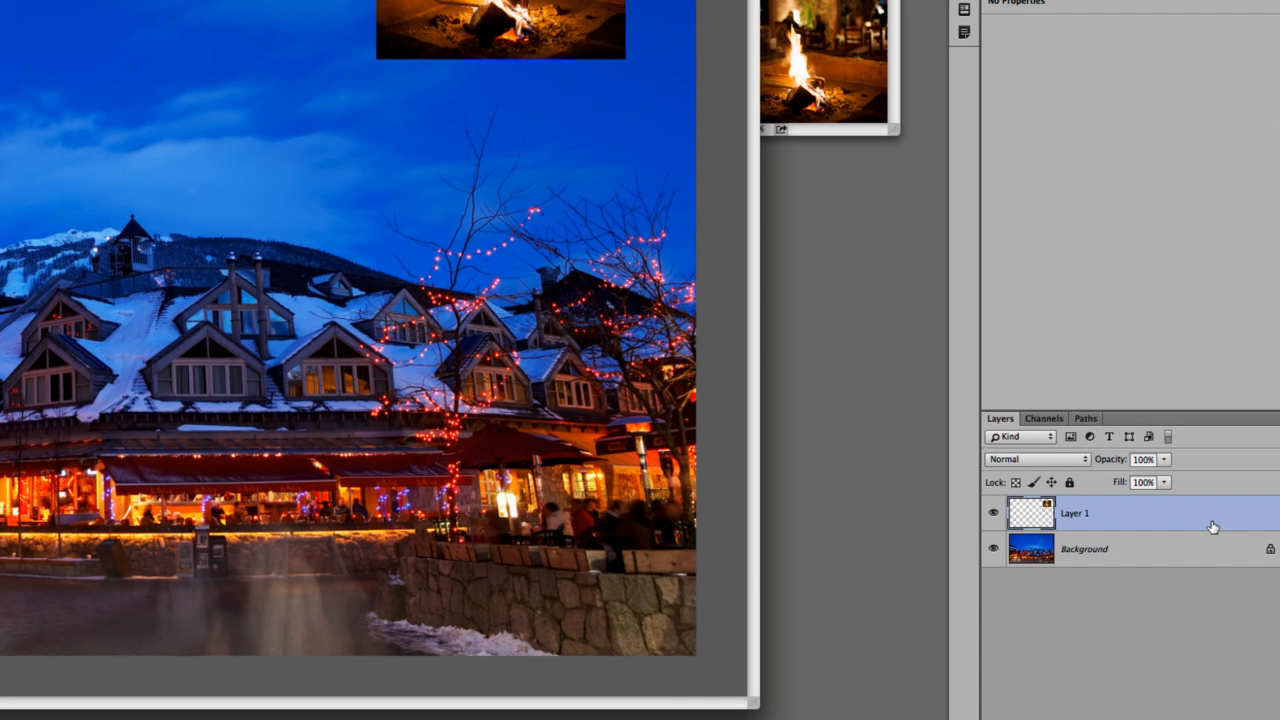
# - Add a Curves adjustment layer above the campfire layer
pyautogui.click(1212, 504)
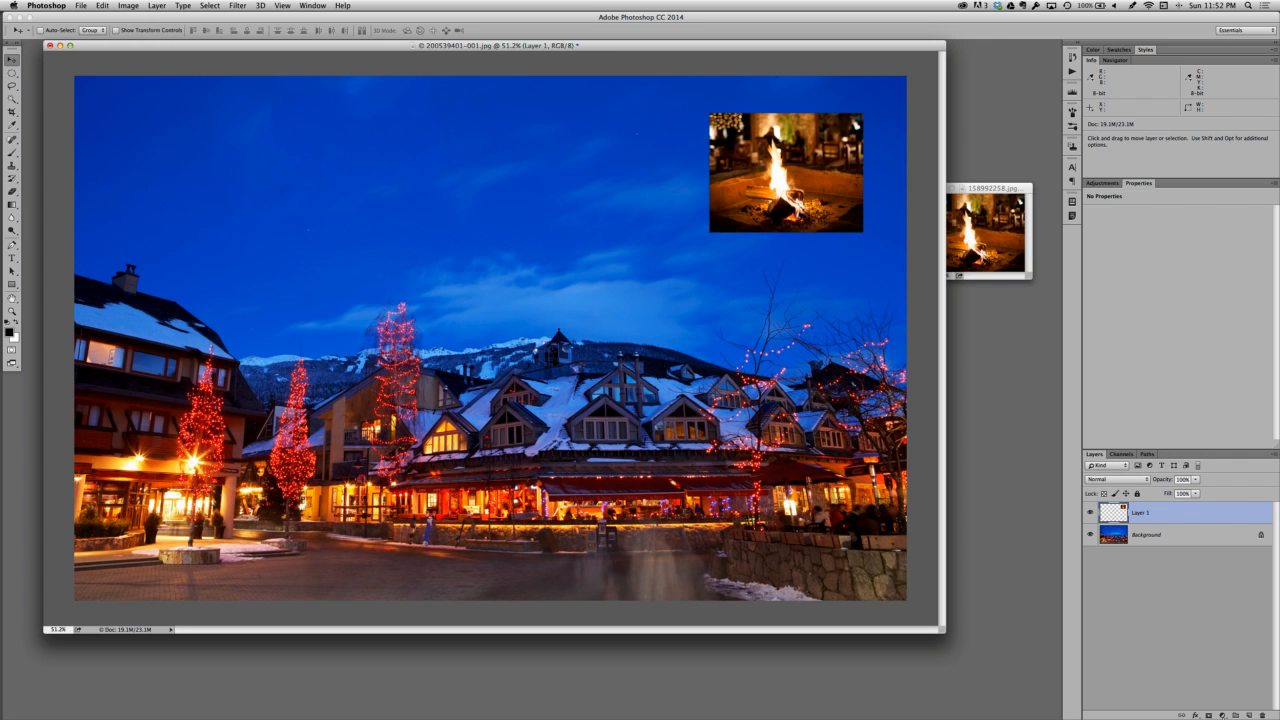
pyautogui.click(1222, 716)
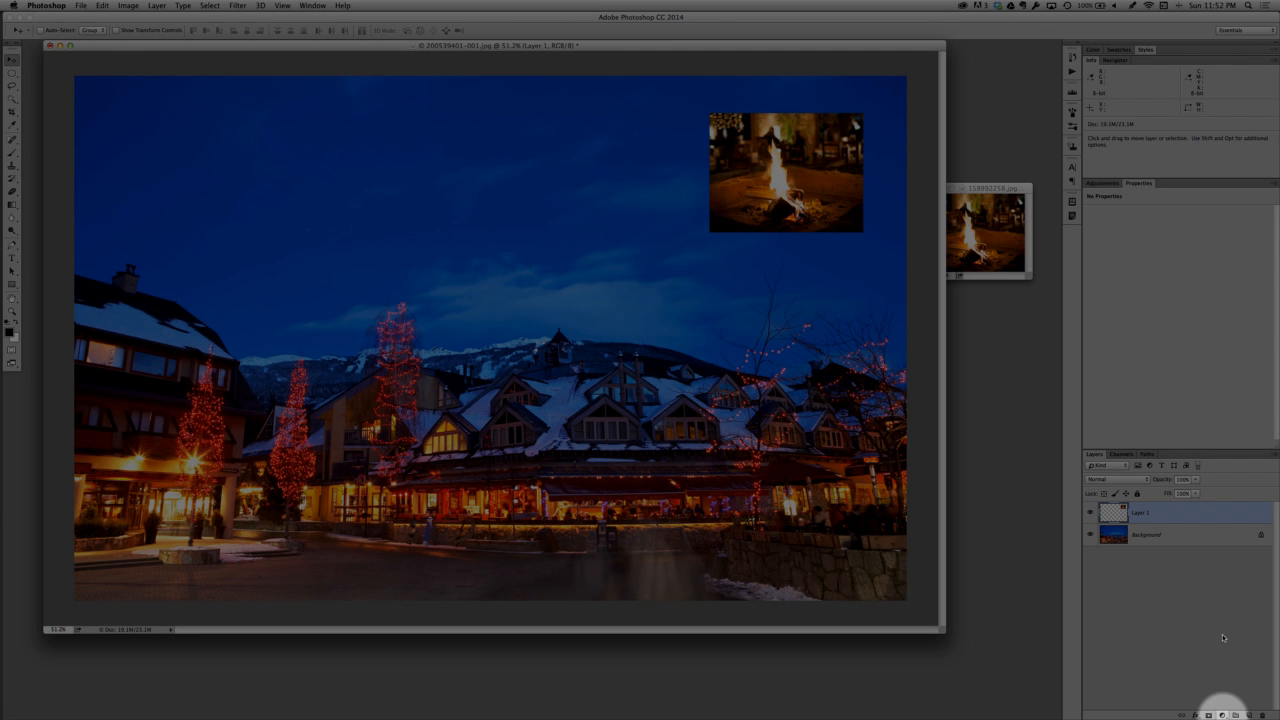
pyautogui.click(1222, 716)
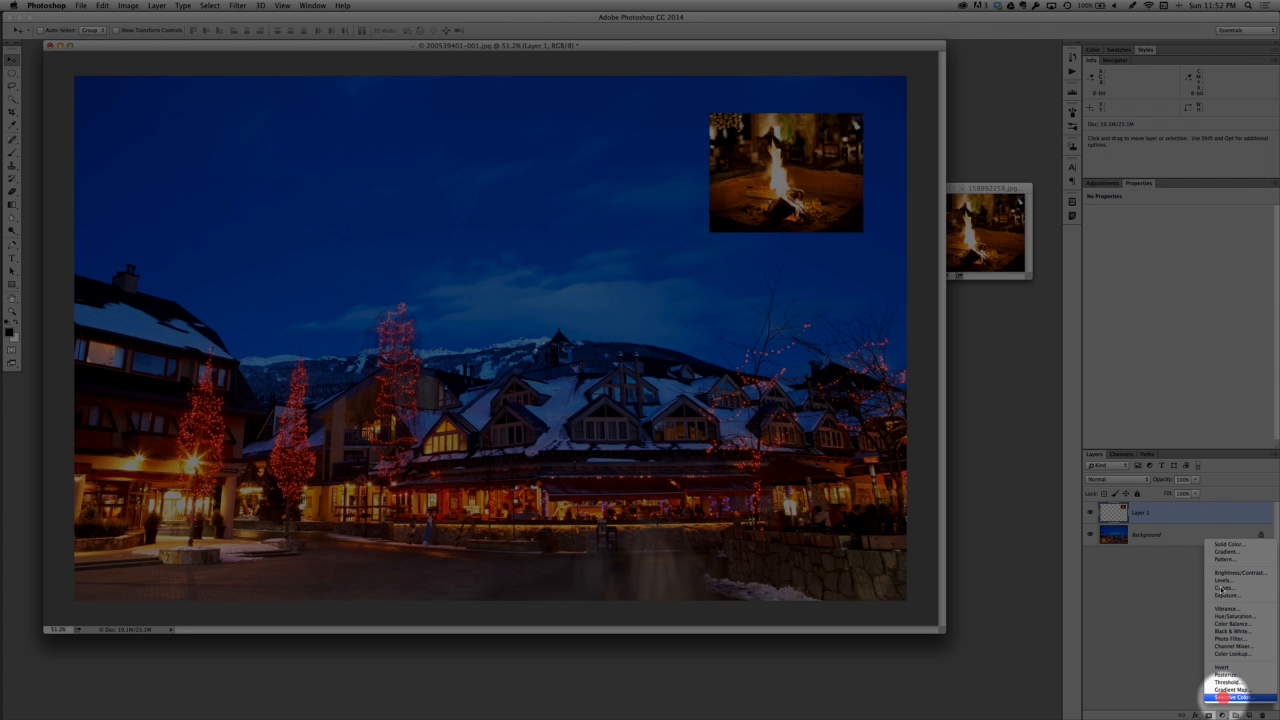
pyautogui.click(1222, 587)
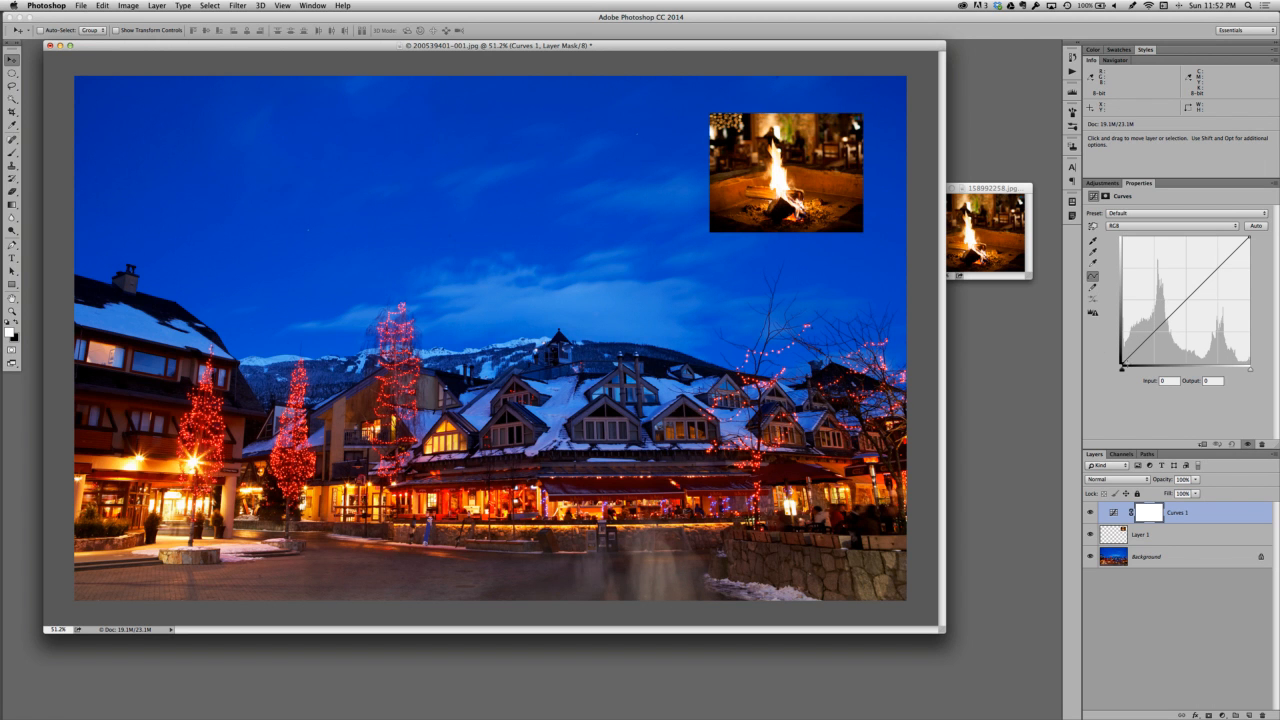
# - Darken the shadows by moving the RGB curve's black point inward to an input of about 8
pyautogui.moveTo(1122, 366); pyautogui.dragTo(1125, 366)
pyautogui.press('Right')
pyautogui.press('Right')
pyautogui.press('Right')
pyautogui.press('Right')
pyautogui.press('Right')
pyautogui.press('Right')
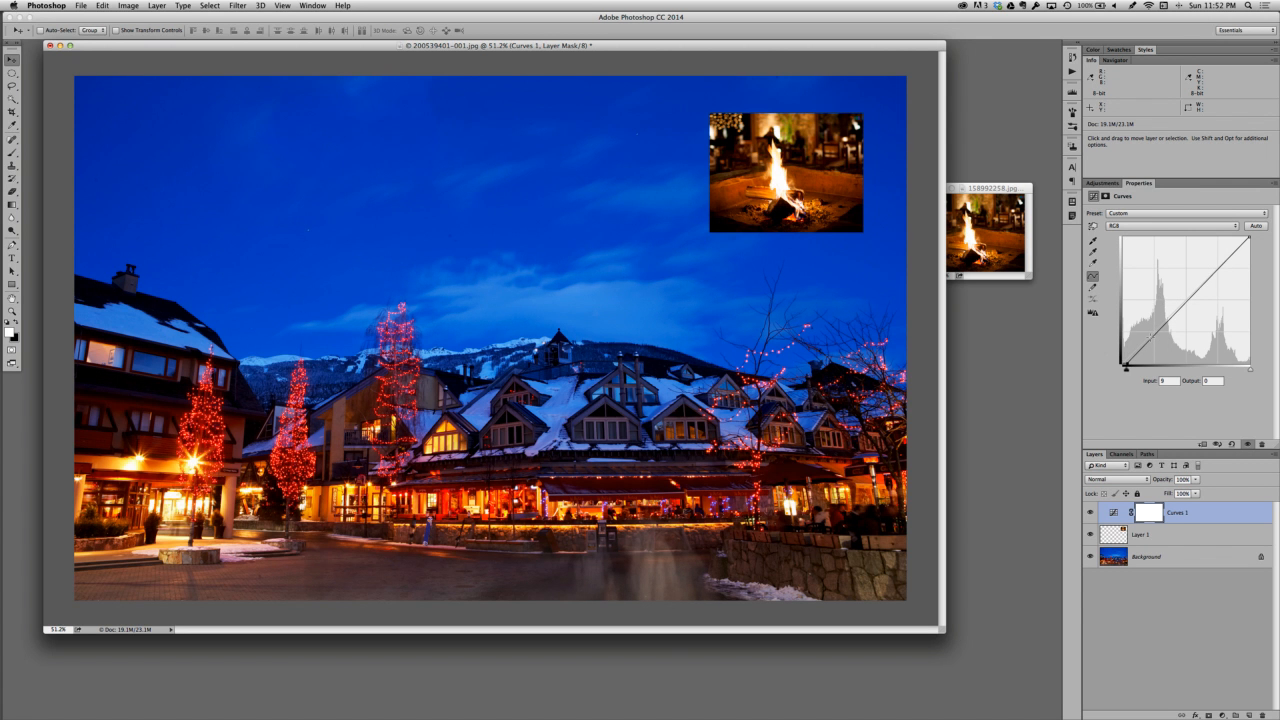
# - Add a shadow point lowered to about input 56, output 48, and a highlight point at input 189, output 189
pyautogui.click(1154, 337)
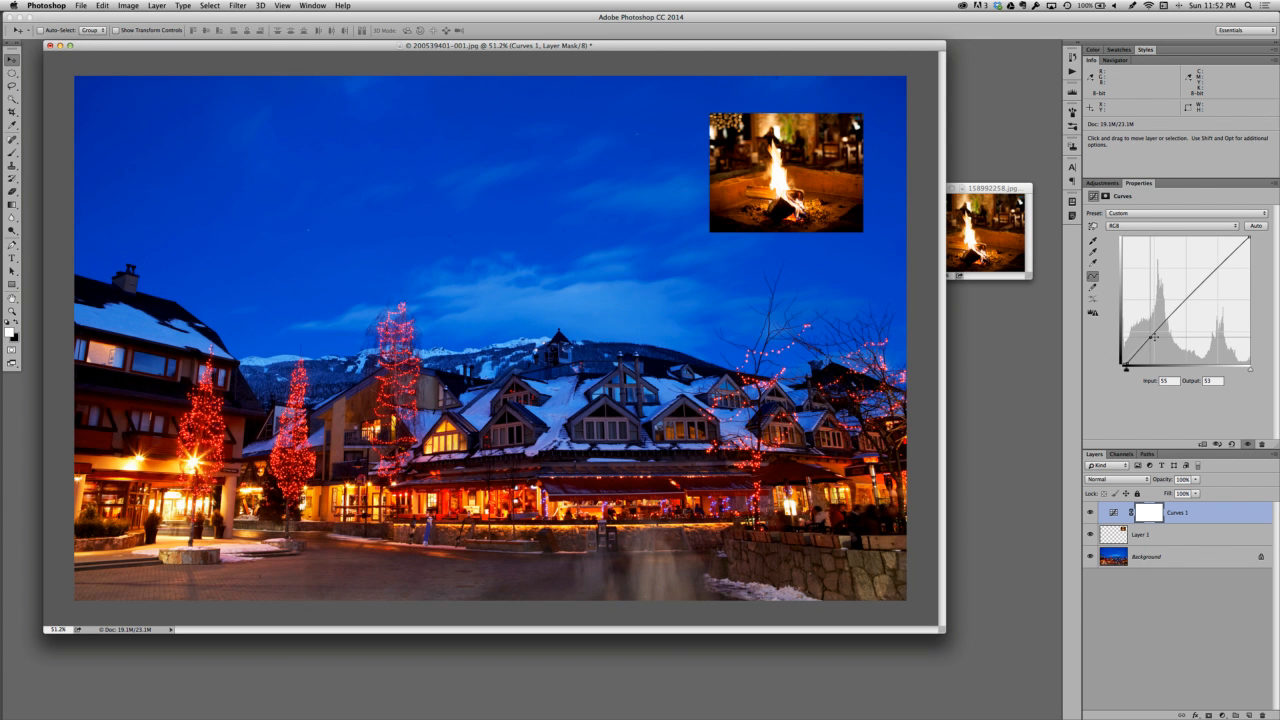
pyautogui.moveTo(1154, 337); pyautogui.dragTo(1155, 341)
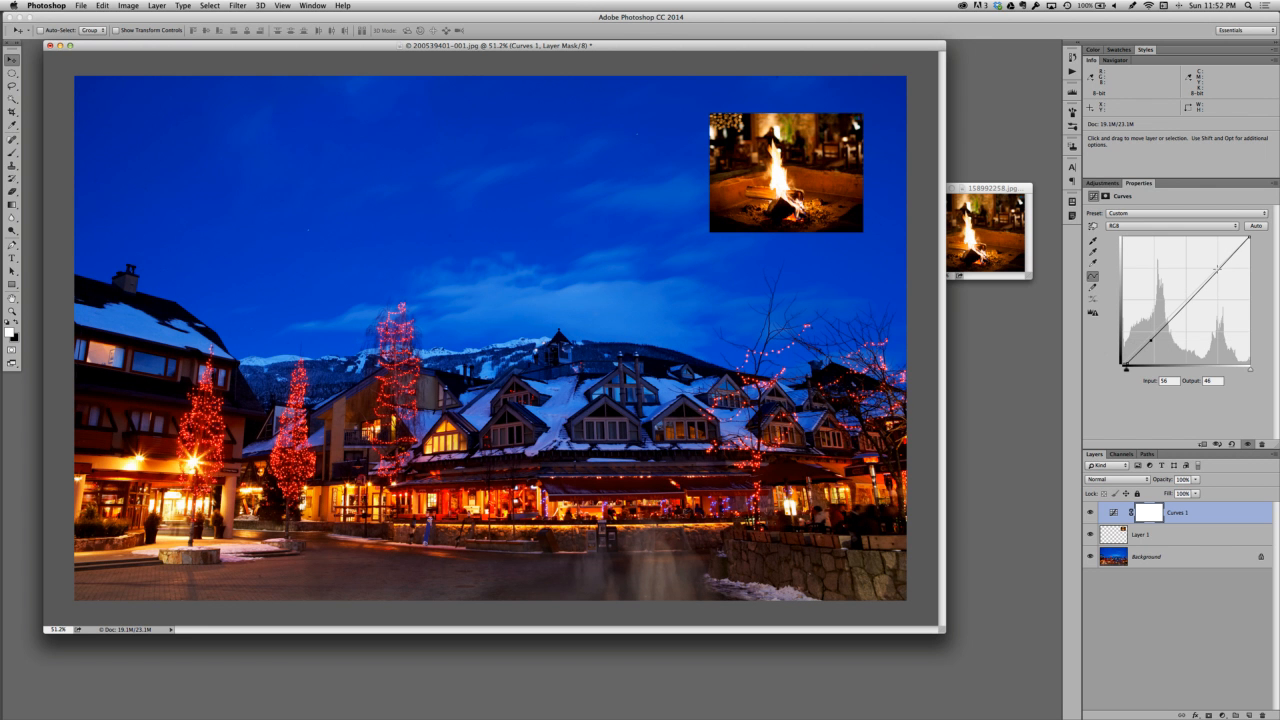
pyautogui.click(1216, 270)
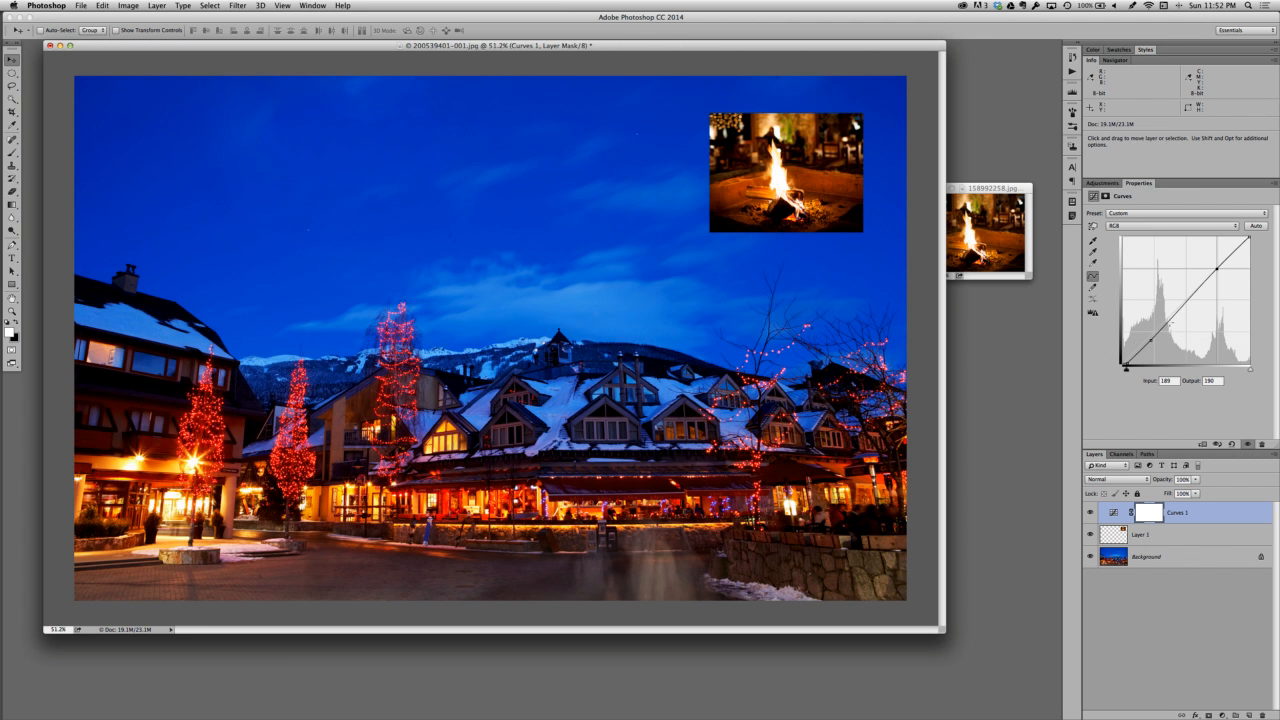
pyautogui.press('Down')
# - Toggle the Curves adjustment's visibility to compare the whole image with and without it
pyautogui.click(1090, 513)
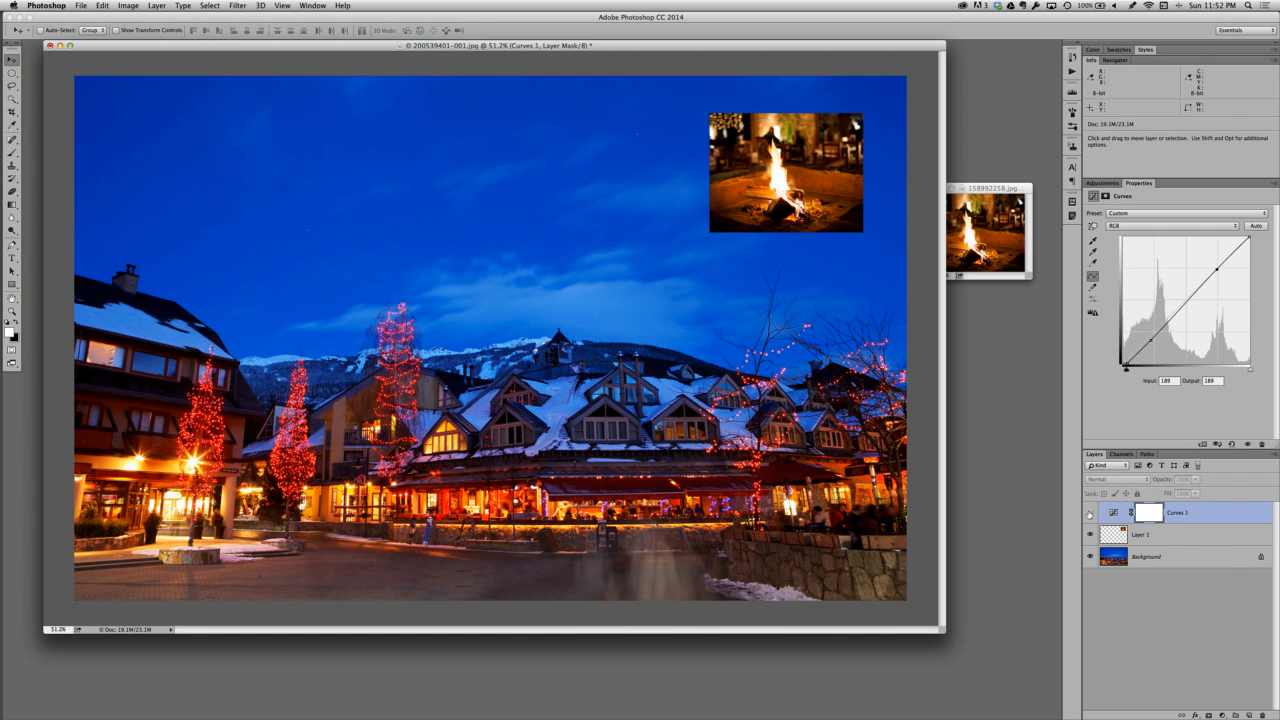
pyautogui.click(1090, 513)
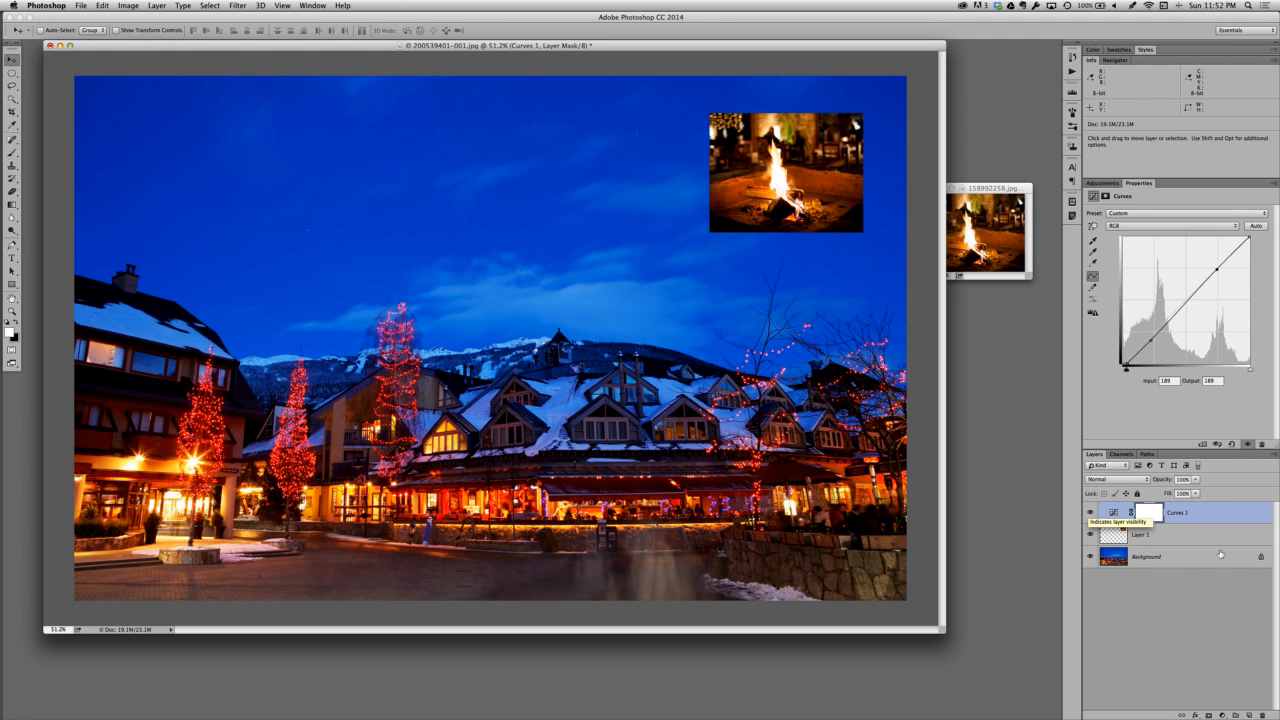
pyautogui.click(1090, 513)
pyautogui.click(1247, 444)
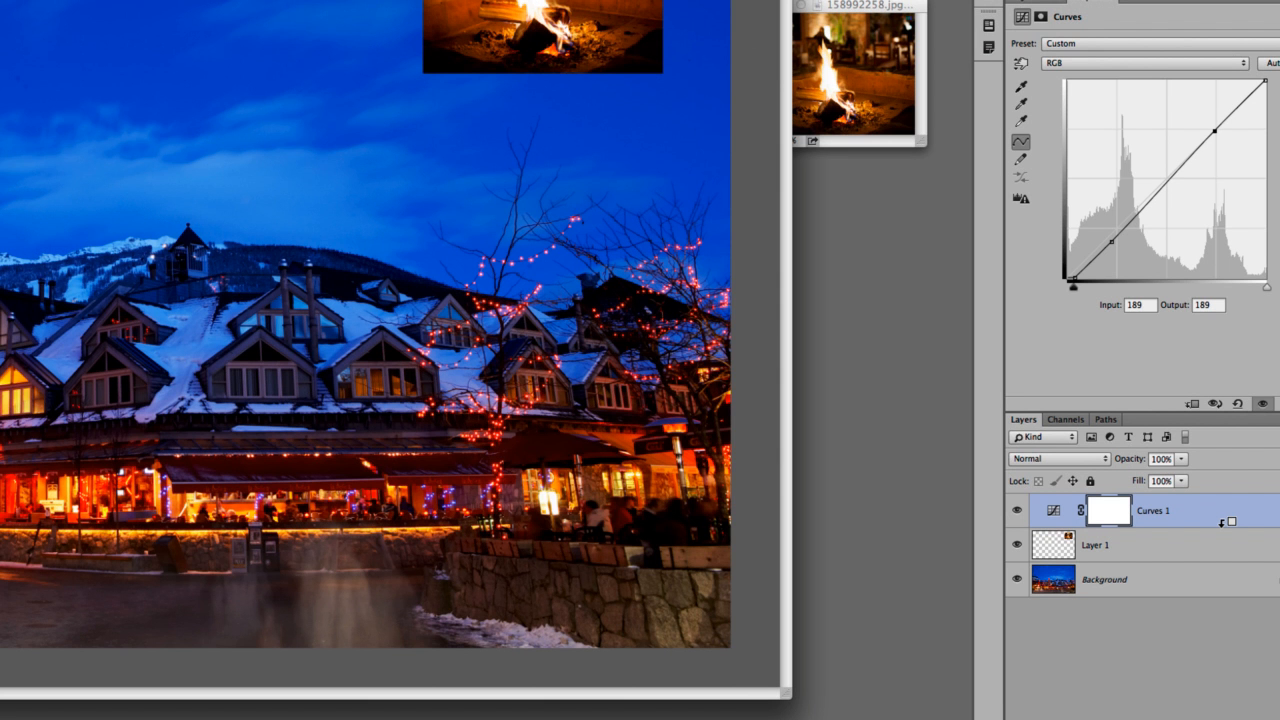
# - Clip the Curves adjustment to the campfire layer and toggle its visibility to check its effect
pyautogui.keyDown('alt'); pyautogui.click(1221, 522); pyautogui.keyUp('alt')
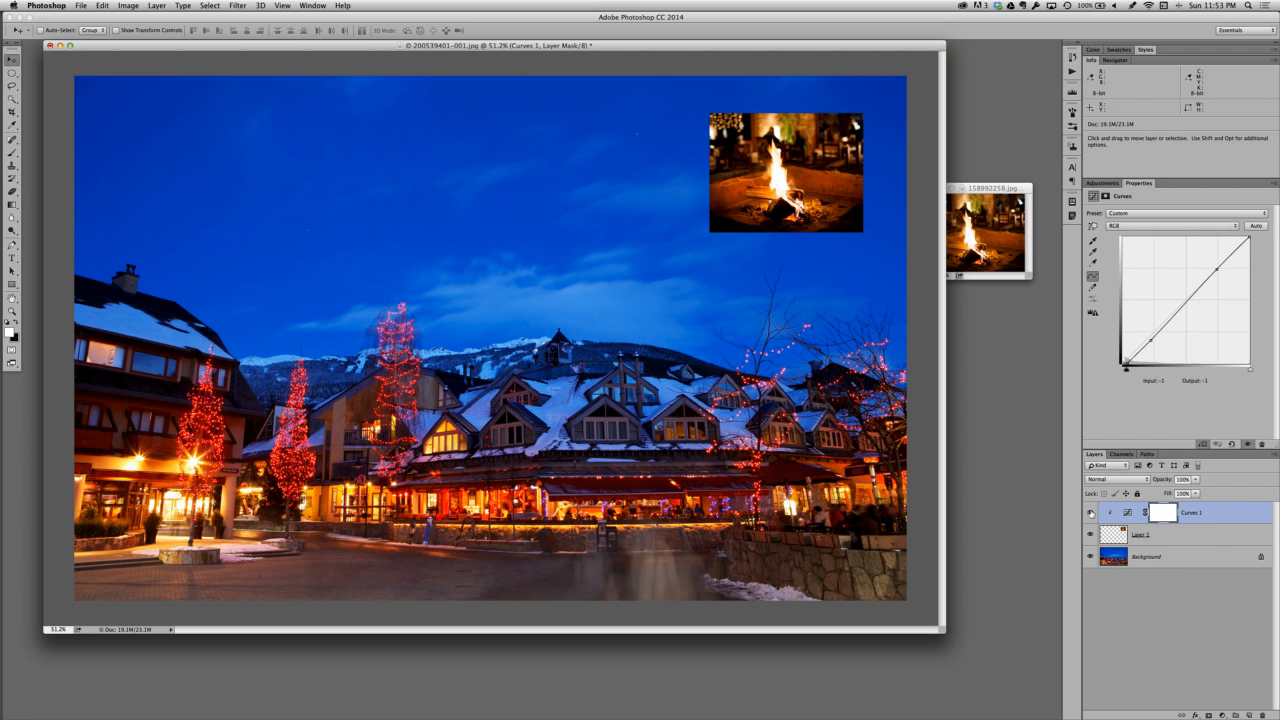
pyautogui.click(1091, 512)
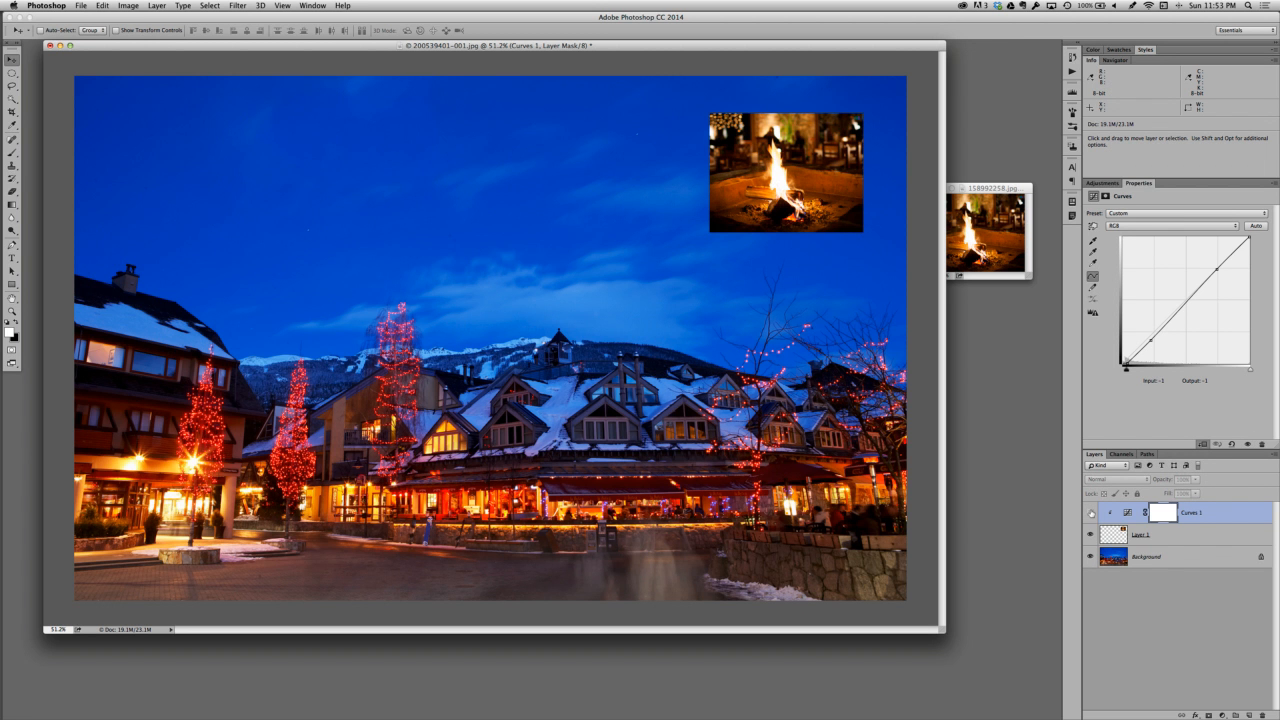
pyautogui.click(1091, 512)
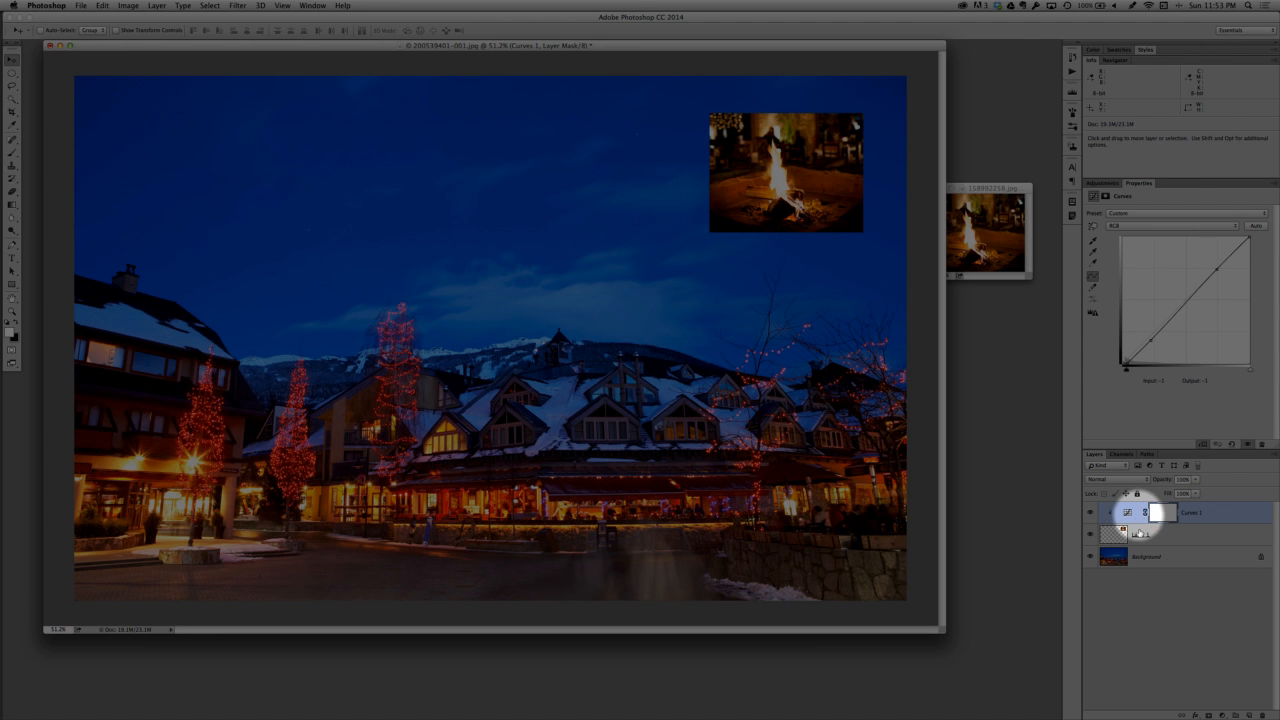
pyautogui.keyDown('alt'); pyautogui.click(1138, 533); pyautogui.keyUp('alt')
pyautogui.moveTo(1197, 536); pyautogui.dragTo(1208, 521)
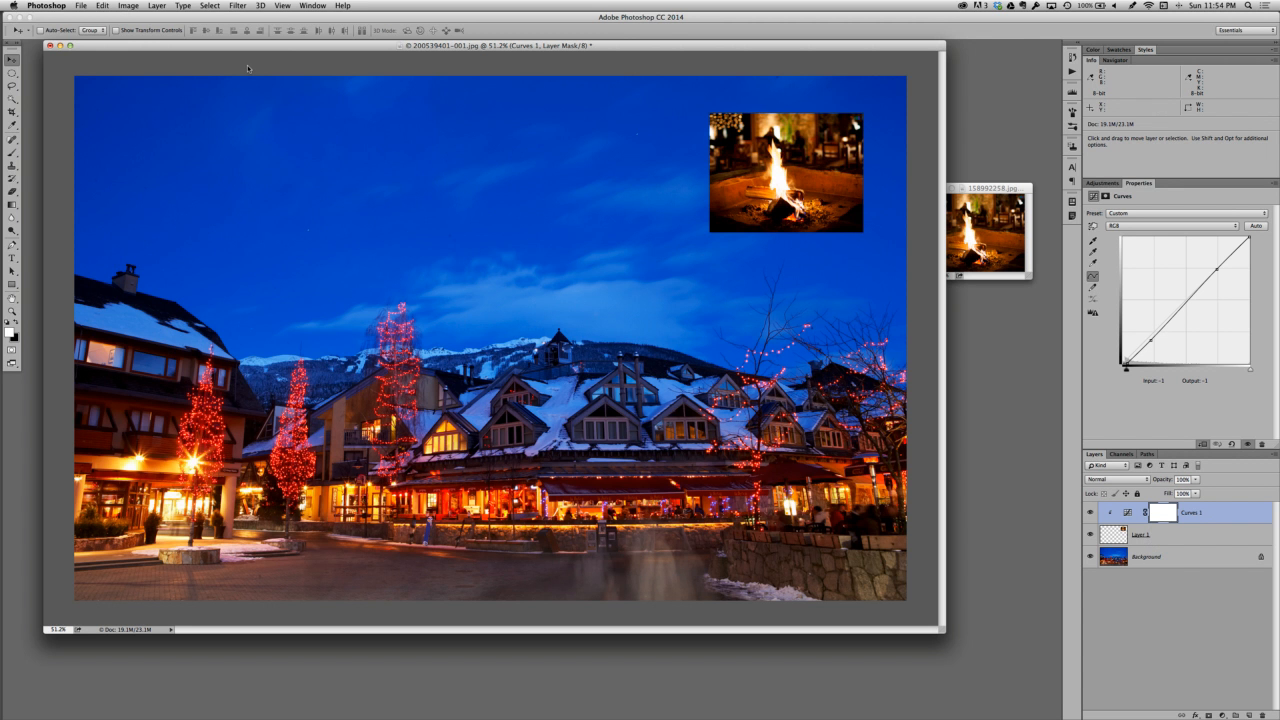
# - Try to convert the image to CMYK Color mode without flattening its layers
pyautogui.click(128, 5)
pyautogui.moveTo(133, 17)
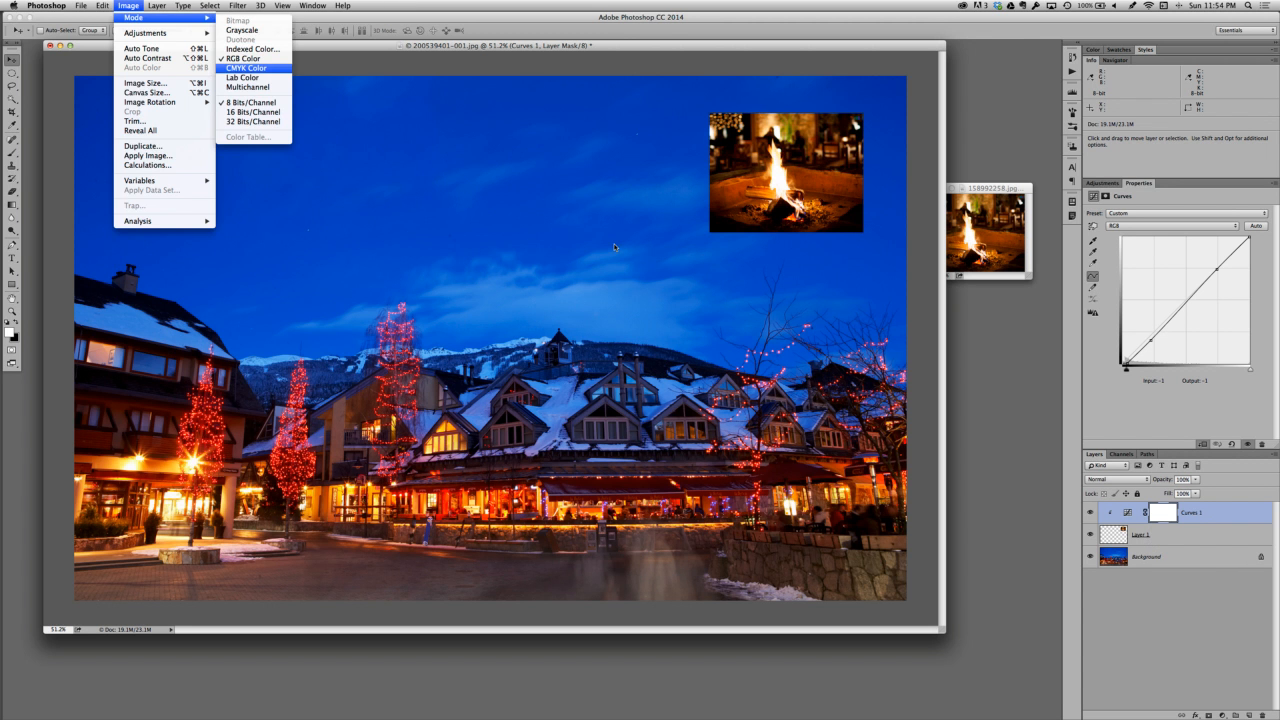
pyautogui.press('Return')
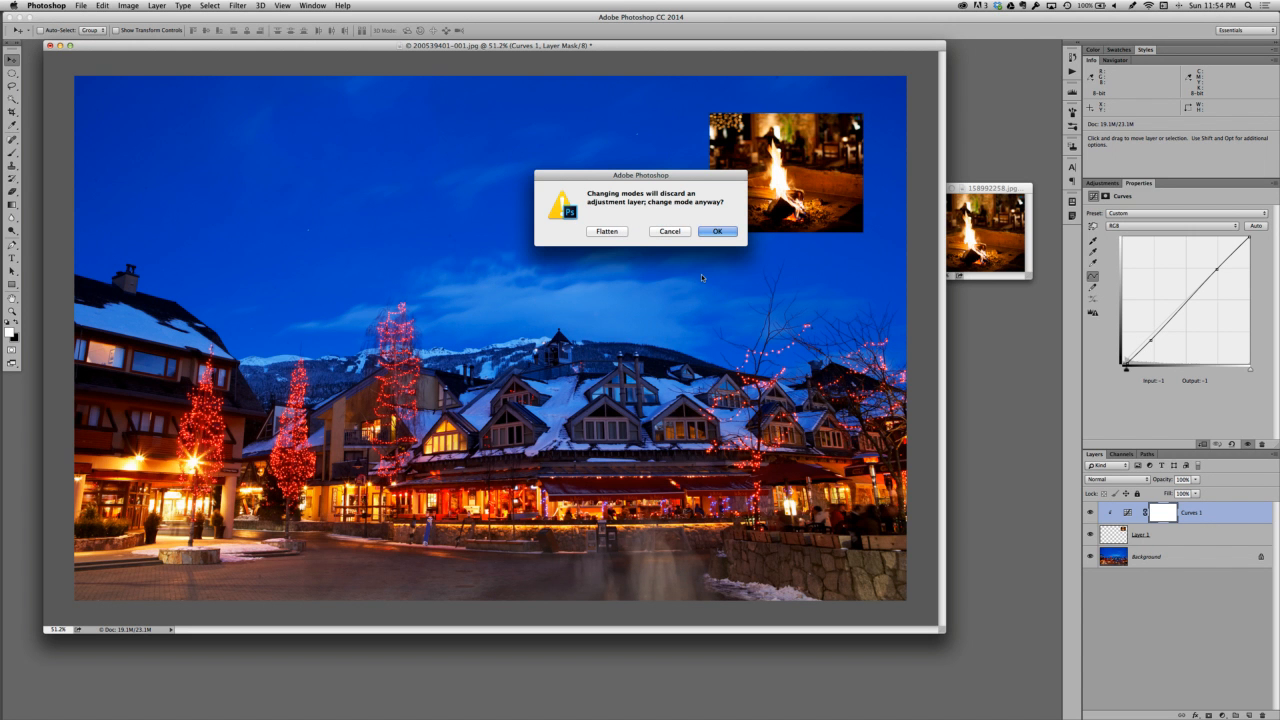
pyautogui.press('Return')
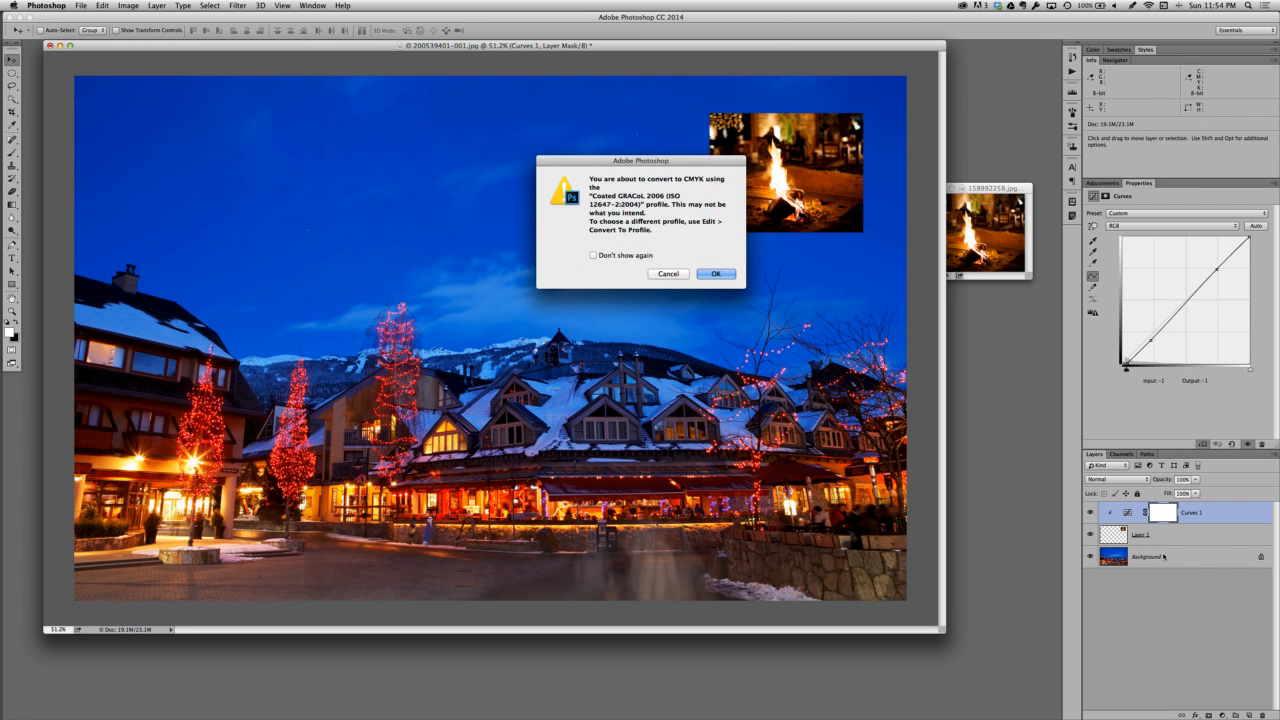
pyautogui.press('Return')
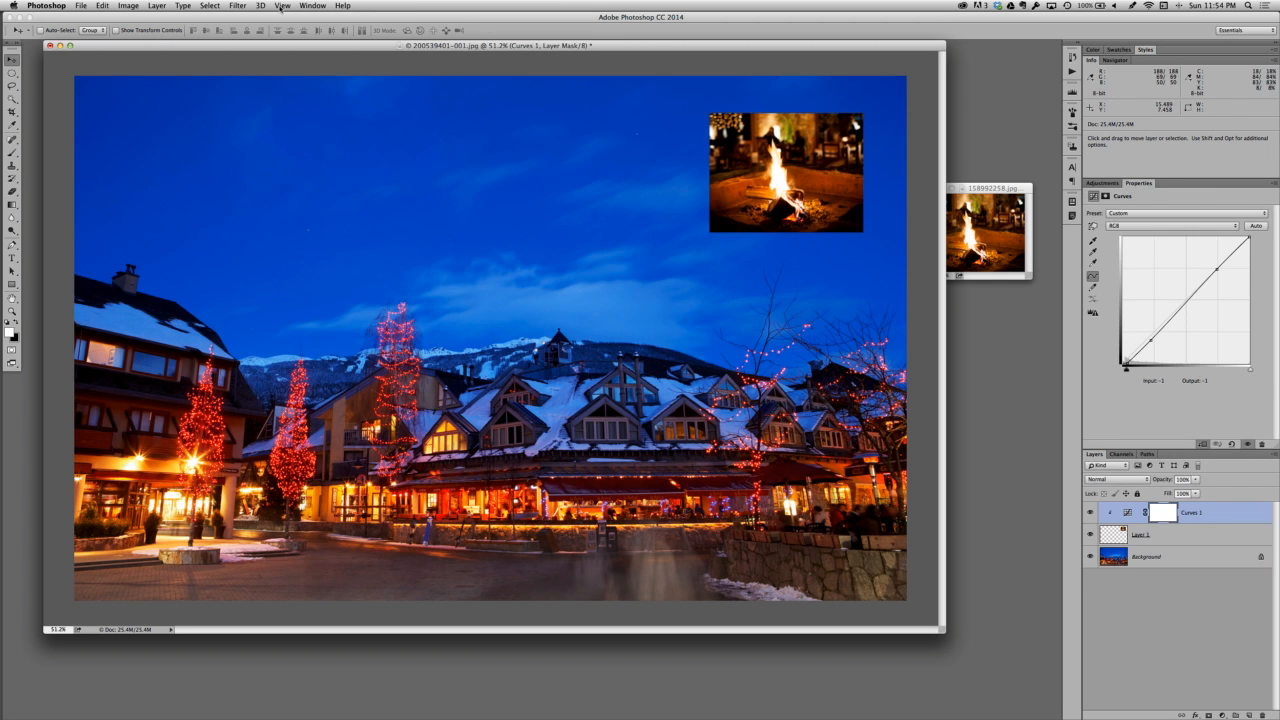
# - Toggle Proof Colors on and off to compare the image with its soft-proofed CMYK appearance
pyautogui.click(283, 6)
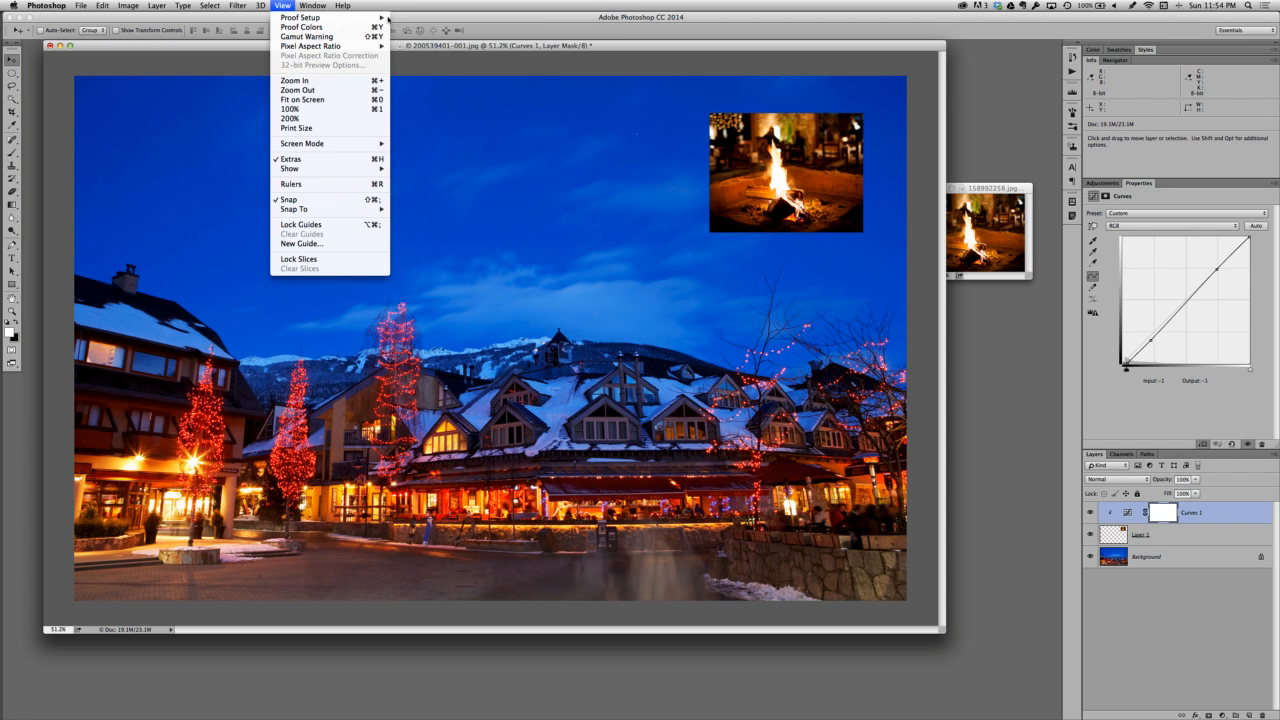
pyautogui.moveTo(386, 18)
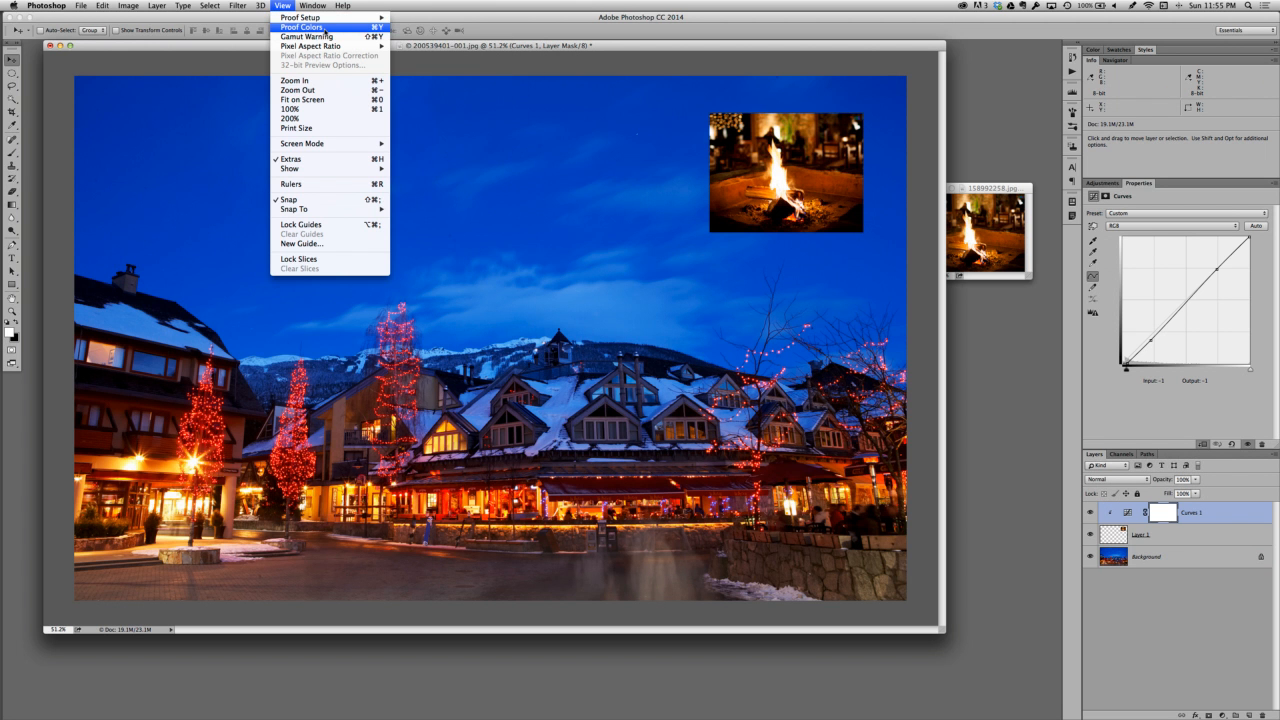
pyautogui.click(326, 30)
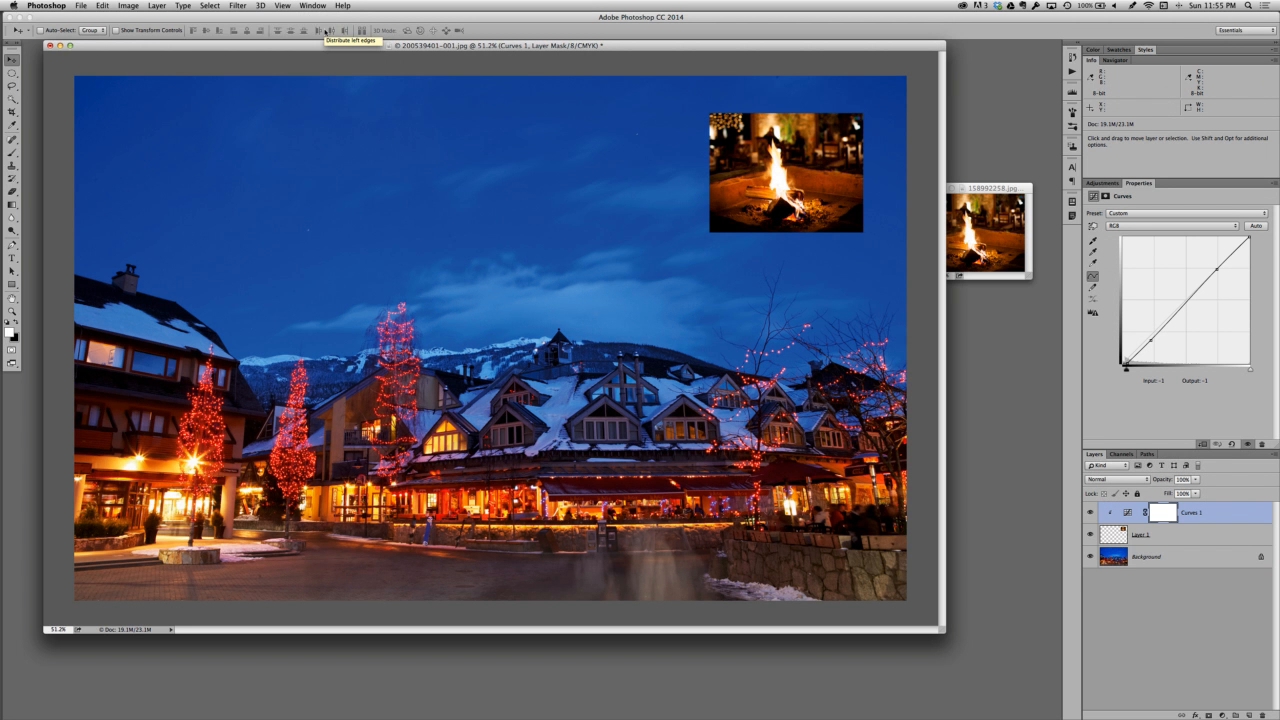
pyautogui.click(282, 5)
pyautogui.click(443, 223)
pyautogui.press('super+y')
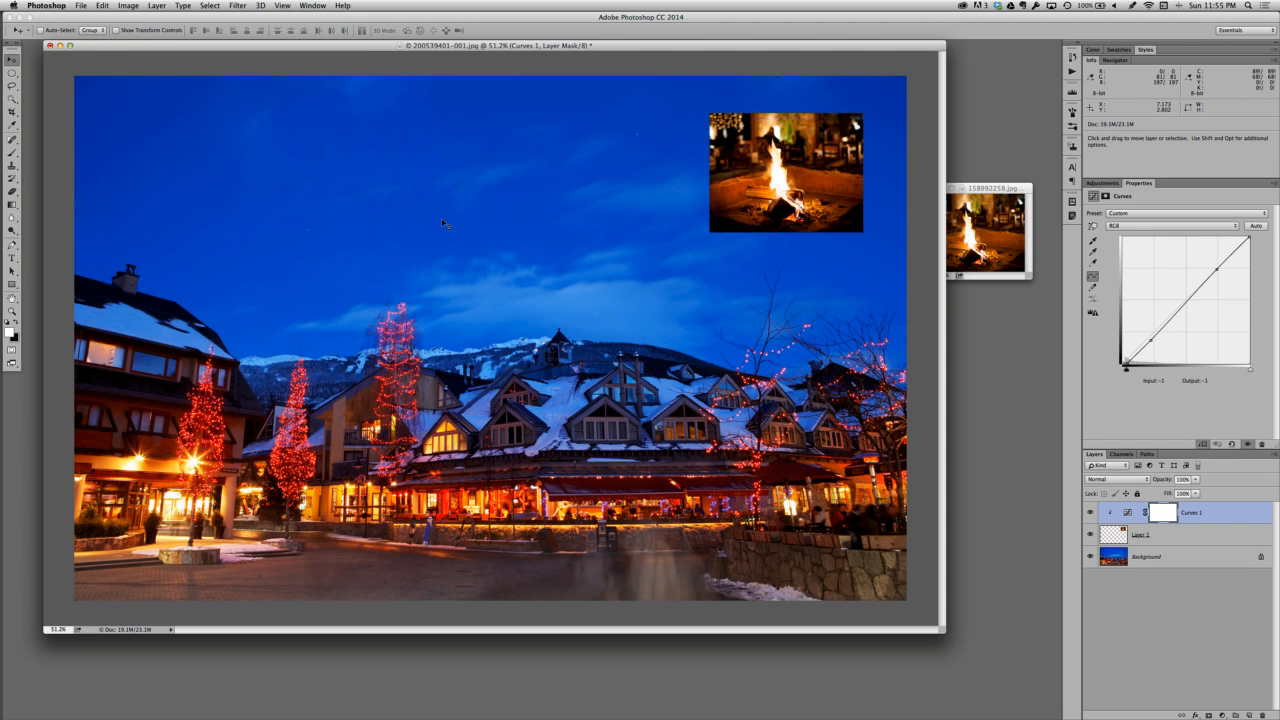